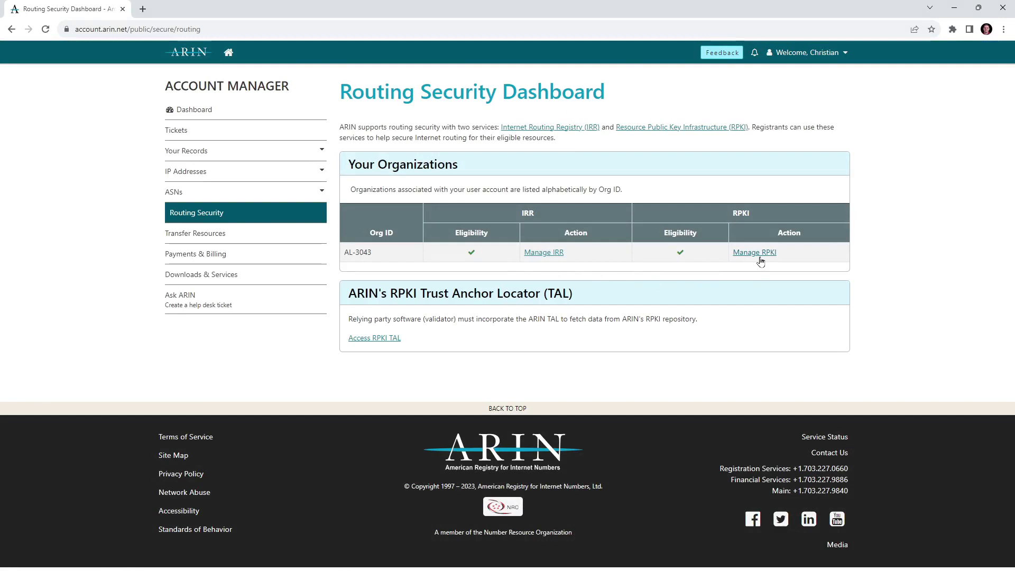
Open the RPKI management of the listed organization and bring up the form for a new ROA.
{"action": "left_click", "coordinate": [760, 255]}
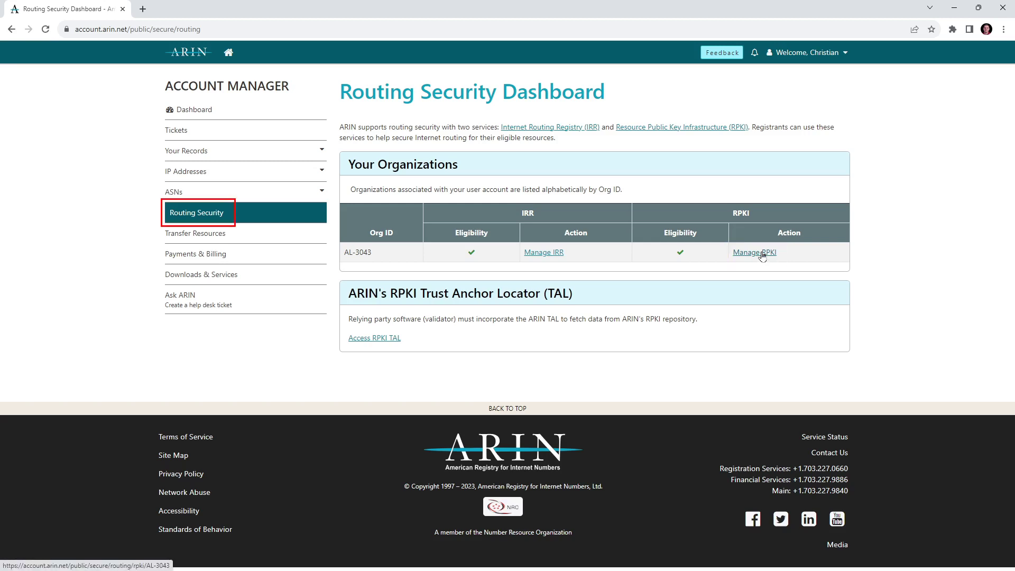
{"action": "left_click", "coordinate": [759, 256]}
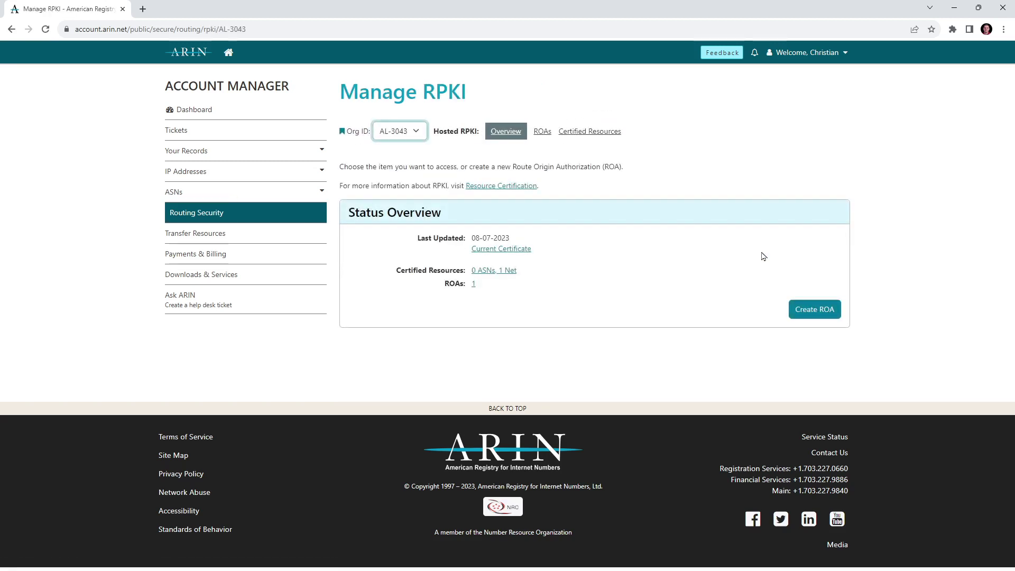
{"action": "left_click", "coordinate": [542, 132]}
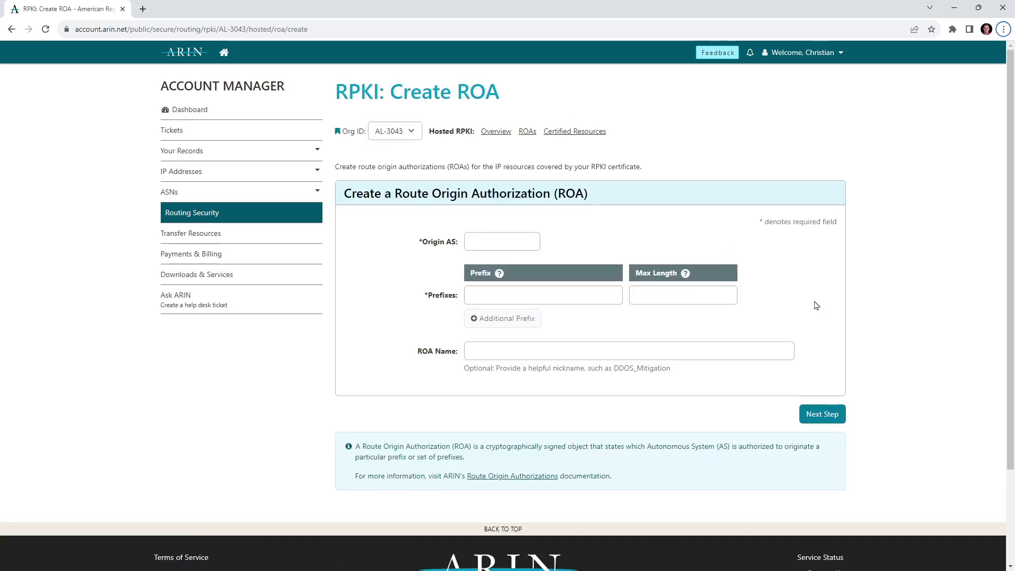
Create and submit a ROA with origin AS 14618, prefix 2602:FB2A:C0::/42, max length 48 and the name AWS-01-14618.
{"action": "left_click", "coordinate": [518, 239]}
{"action": "type", "text": "14618"}
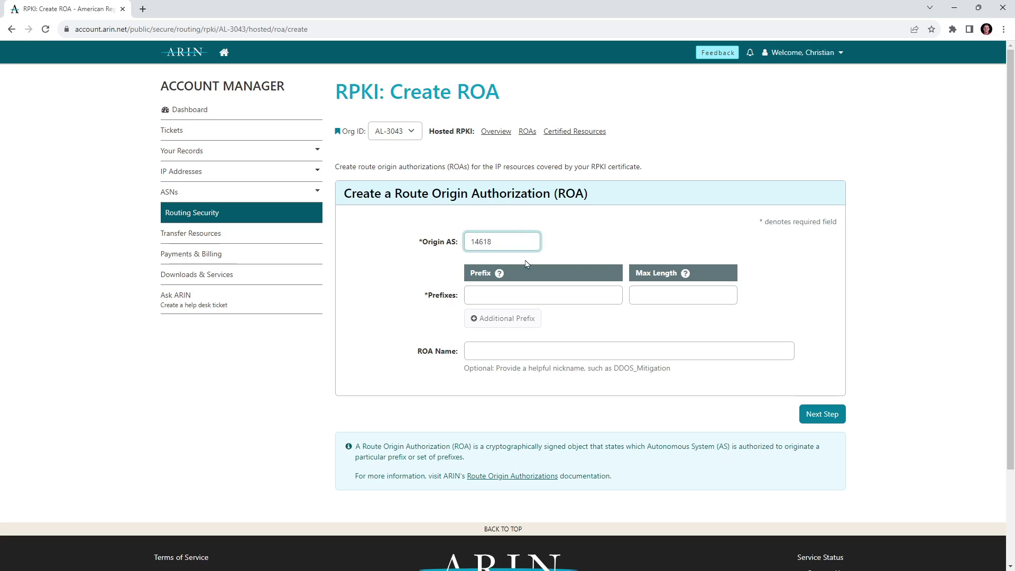
{"action": "left_click", "coordinate": [534, 295]}
{"action": "type", "text": "2602:FB2A:C0::/42"}
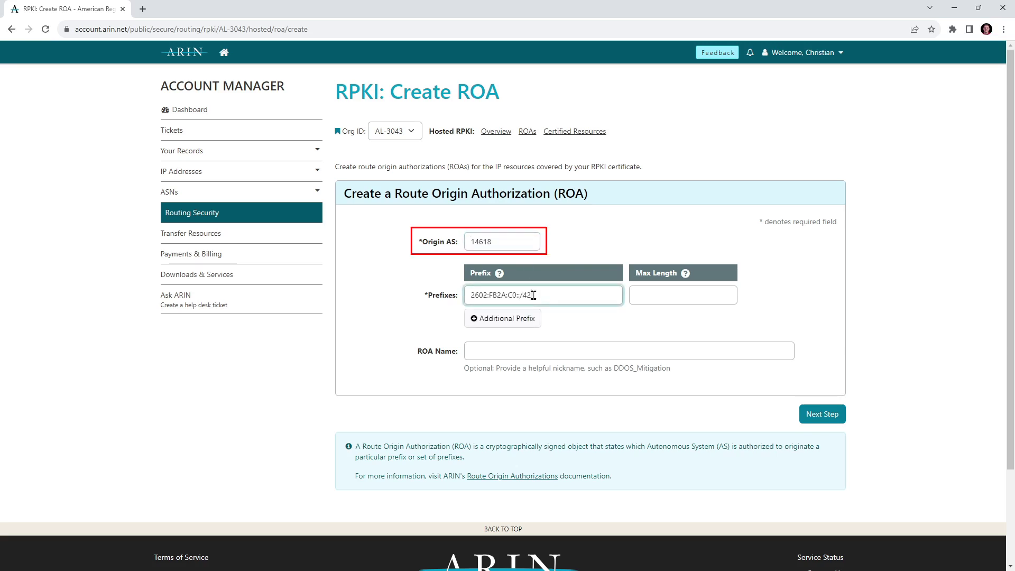
{"action": "left_click", "coordinate": [651, 294]}
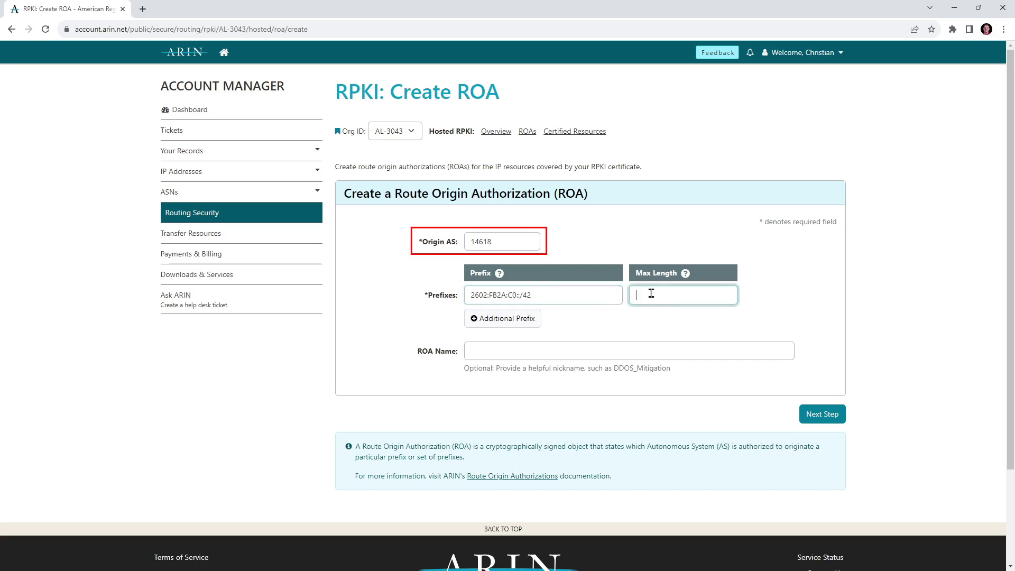
{"action": "type", "text": "48"}
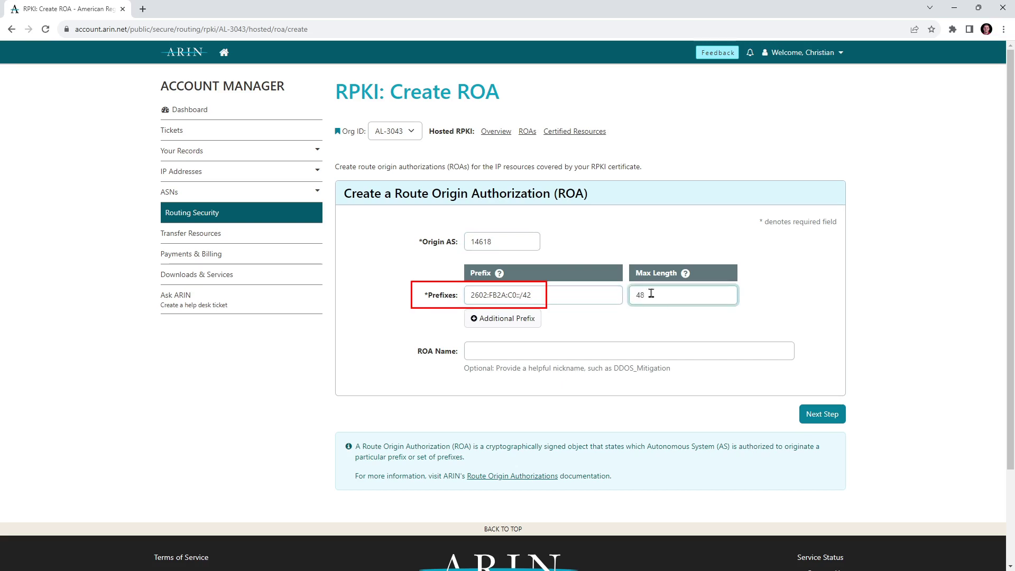
{"action": "left_click", "coordinate": [600, 355]}
{"action": "type", "text": "AWS-01-14618"}
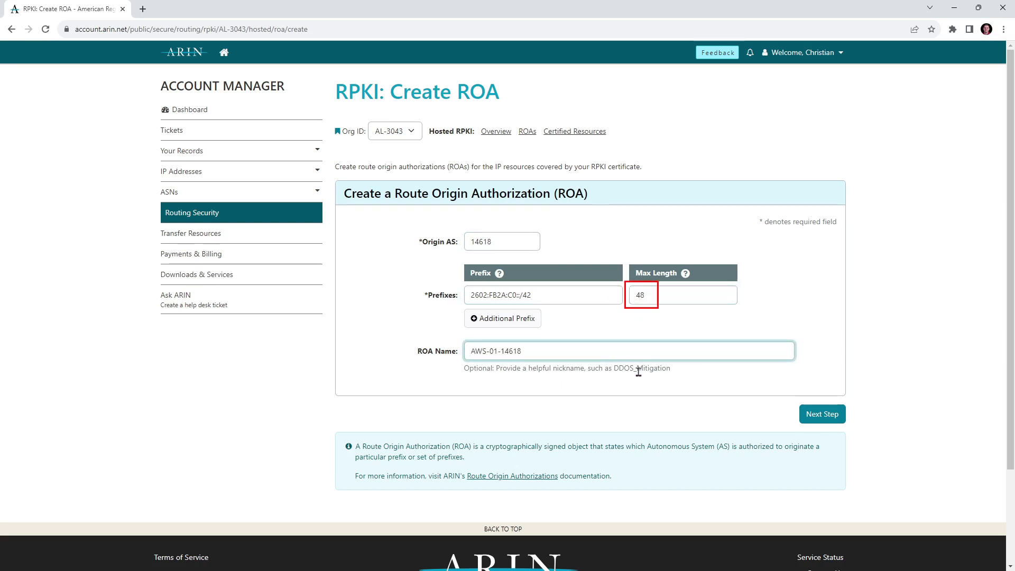
{"action": "left_click", "coordinate": [820, 414]}
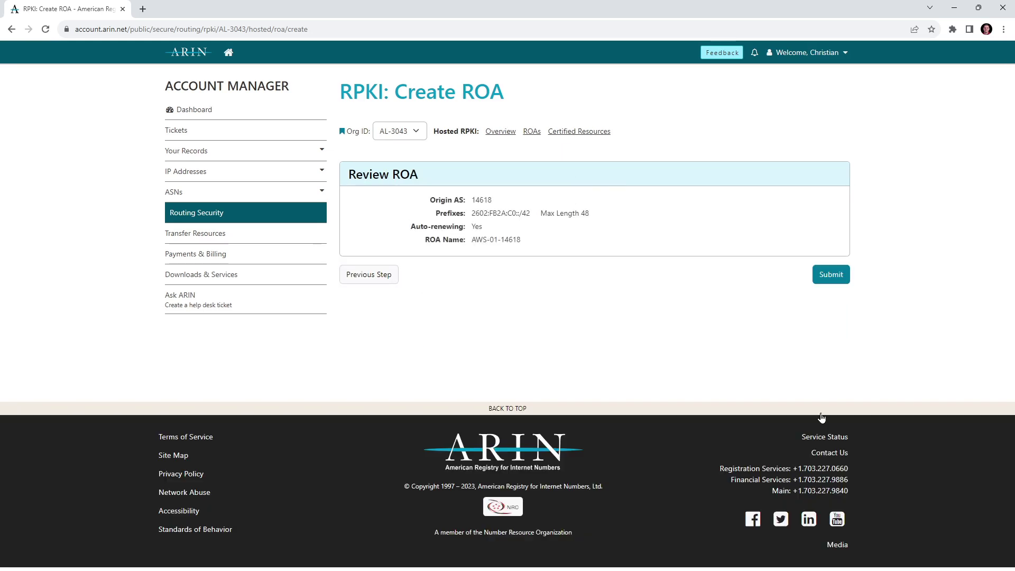
{"action": "left_click", "coordinate": [831, 279]}
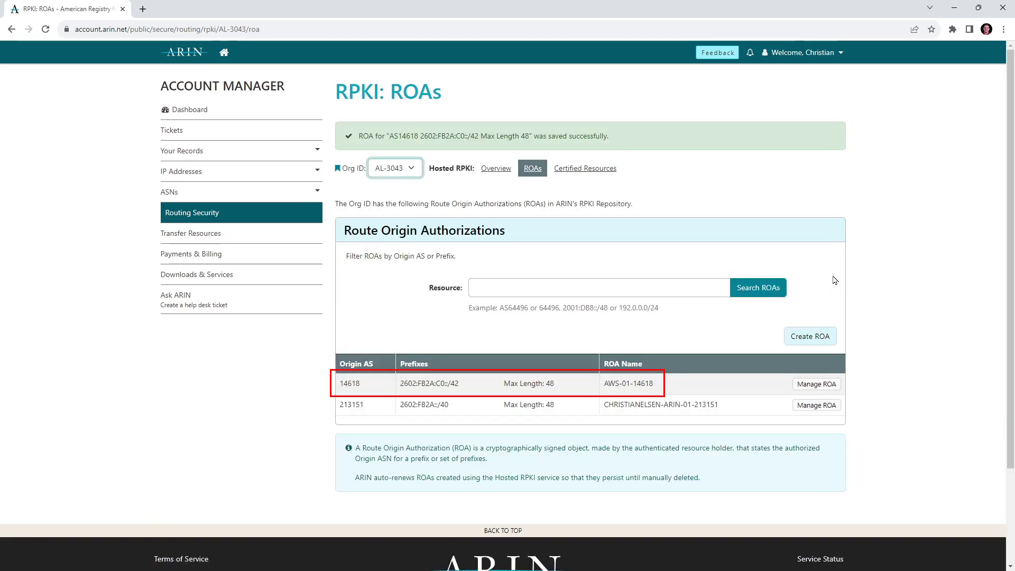
Create and submit another ROA with origin AS 16509, prefix 2602:FB2A:C0::/42, max length 48 and the name AWS-01-16509.
{"action": "left_click", "coordinate": [814, 337]}
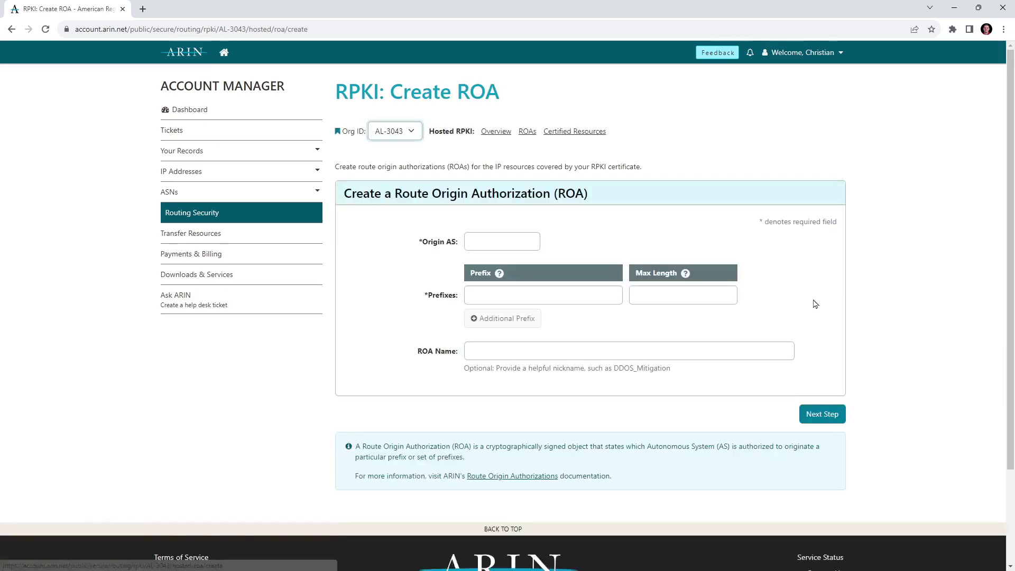
{"action": "left_click", "coordinate": [518, 241]}
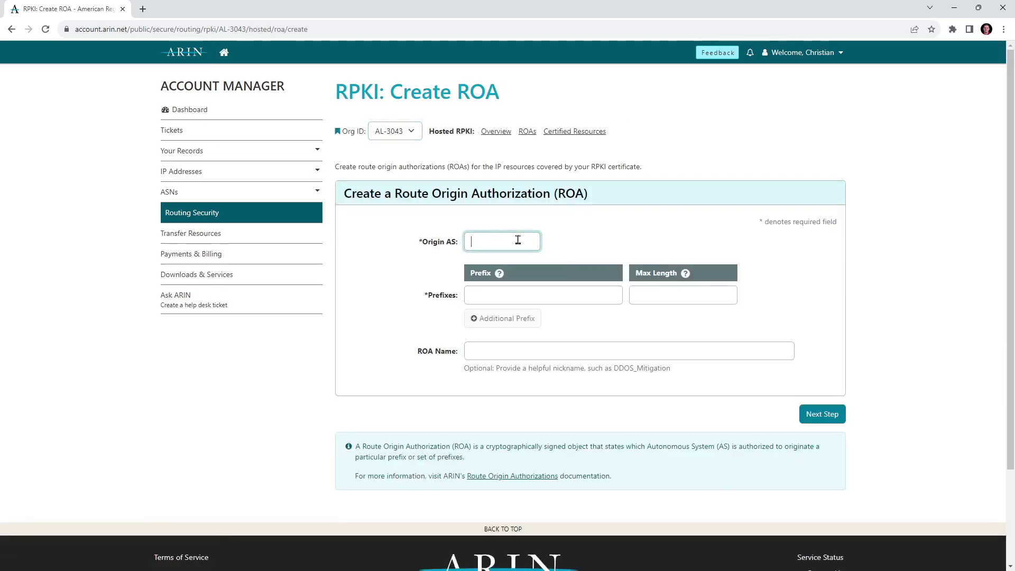
{"action": "type", "text": "16509"}
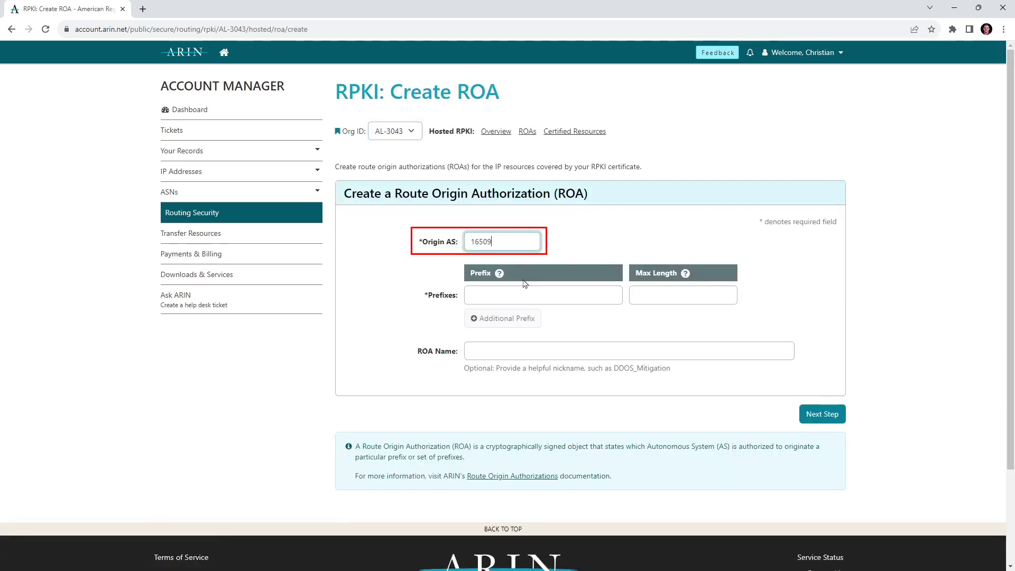
{"action": "left_click", "coordinate": [560, 299]}
{"action": "type", "text": "2602:FB2A:C0::/42"}
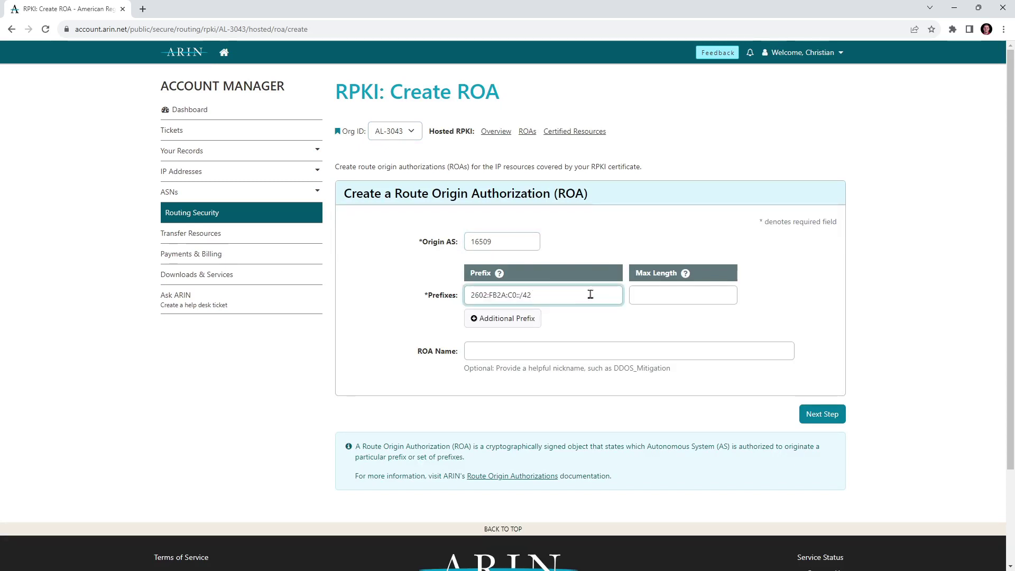
{"action": "left_click", "coordinate": [681, 296]}
{"action": "type", "text": "48"}
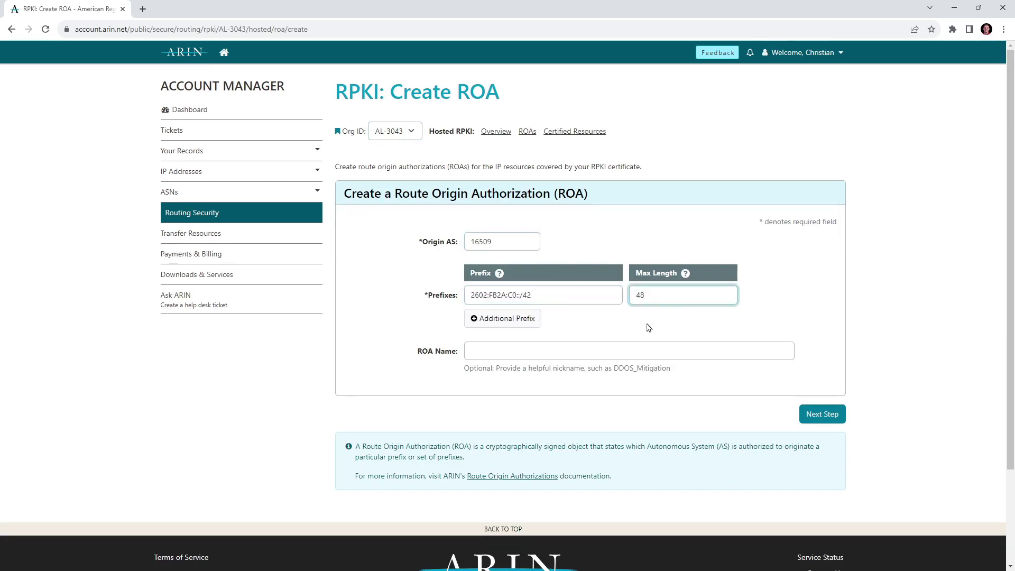
{"action": "left_click", "coordinate": [629, 350]}
{"action": "type", "text": "AWS-01-16509"}
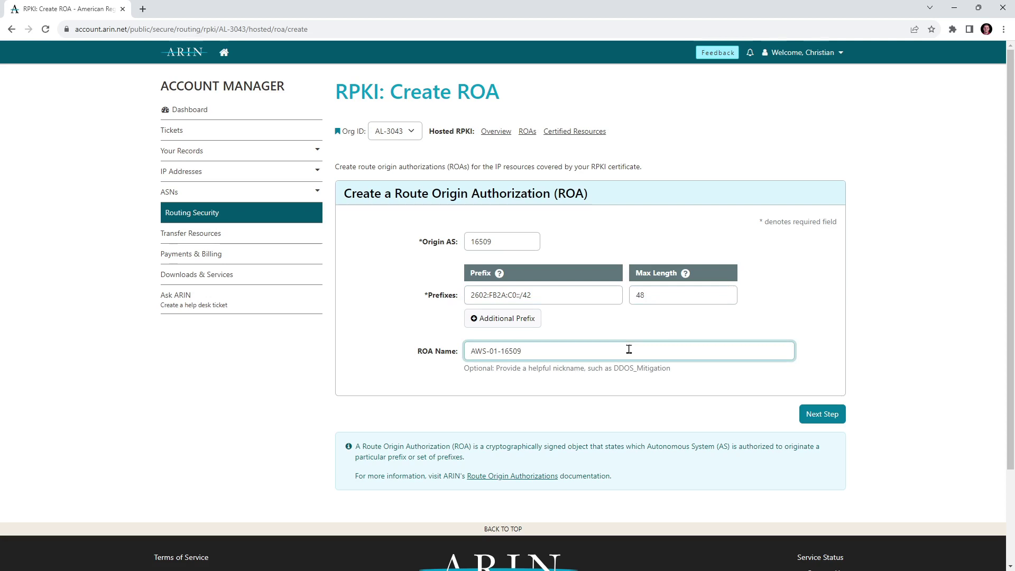
{"action": "left_click", "coordinate": [817, 418]}
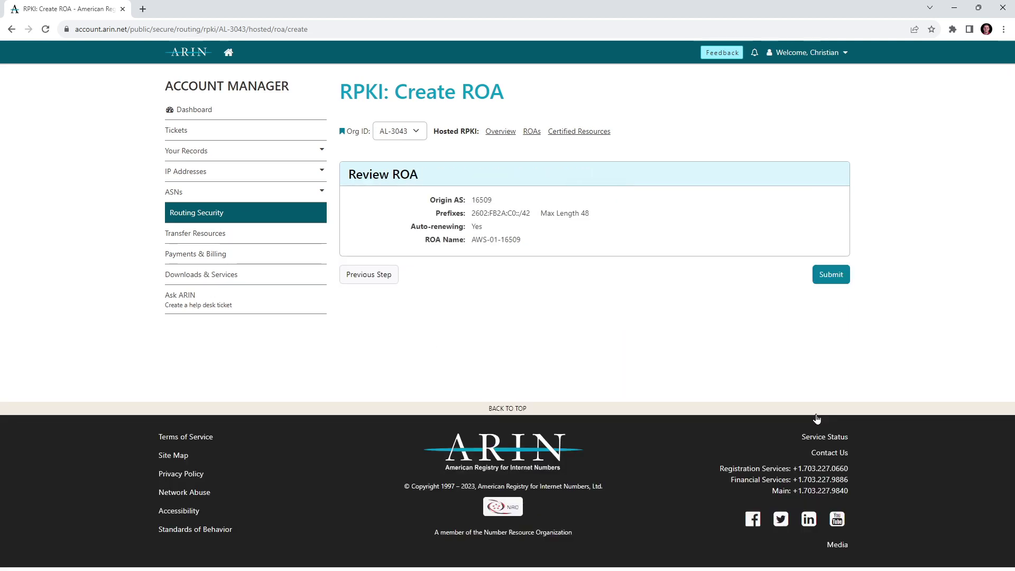
{"action": "left_click", "coordinate": [832, 275]}
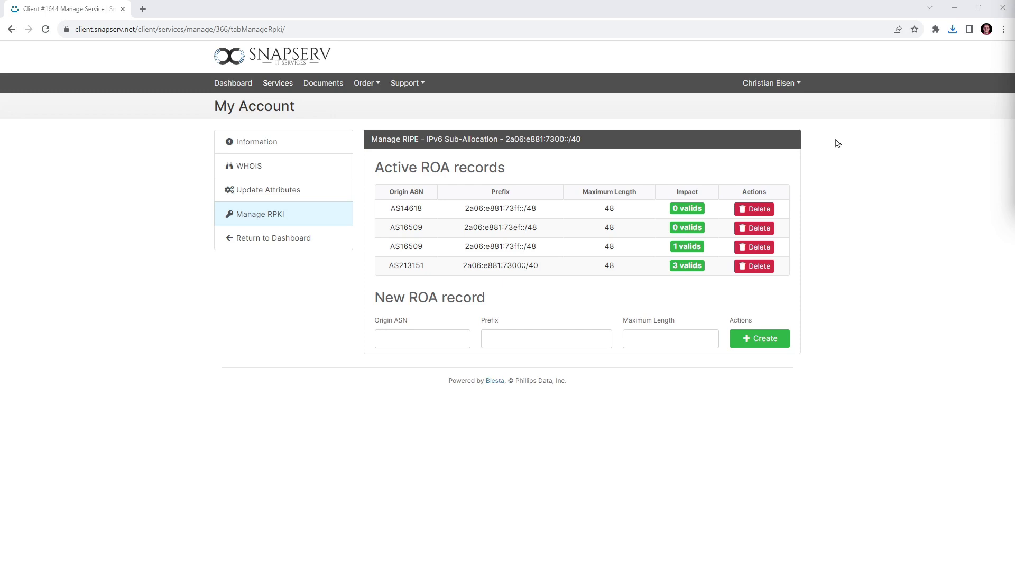
In SnapServ's RPKI management, create a ROA record with origin ASN 14618, prefix 2a06:e881:7340::/42 and maximum length 48.
{"action": "left_click", "coordinate": [440, 337]}
{"action": "type", "text": "14618"}
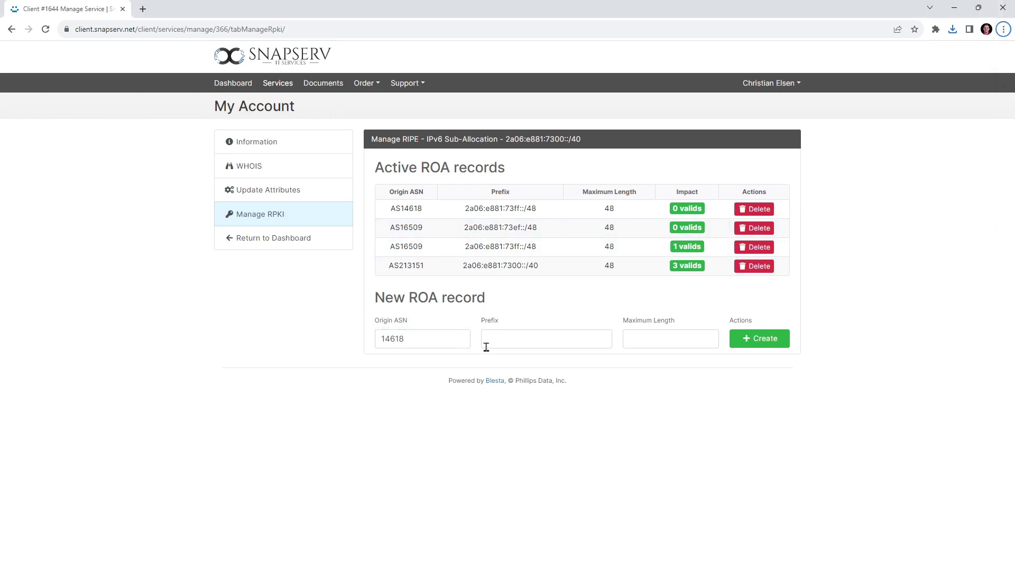
{"action": "left_click", "coordinate": [497, 341]}
{"action": "type", "text": "2a06:e881:7340::/42"}
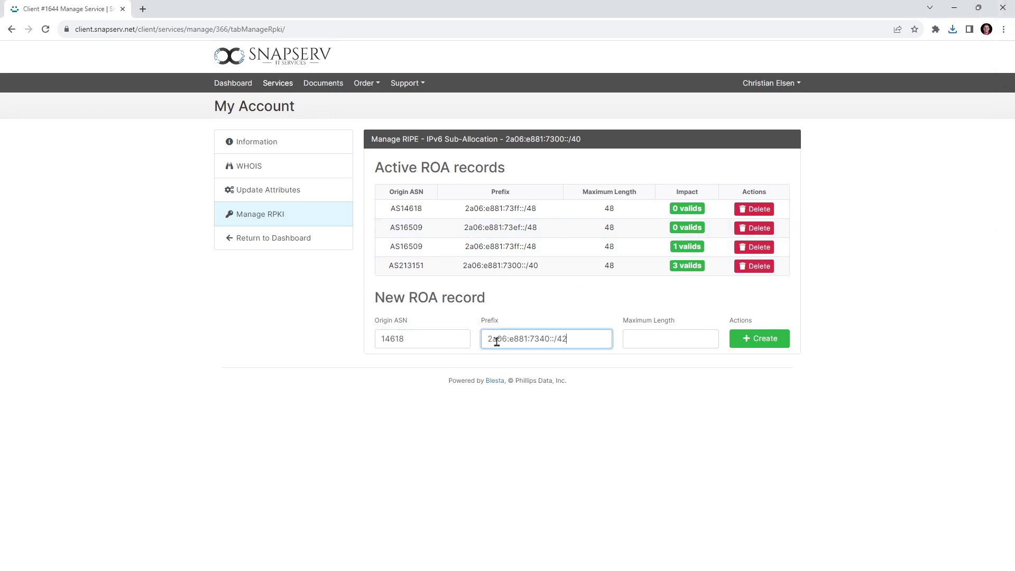
{"action": "left_click", "coordinate": [639, 337]}
{"action": "type", "text": "48"}
{"action": "left_click", "coordinate": [764, 339]}
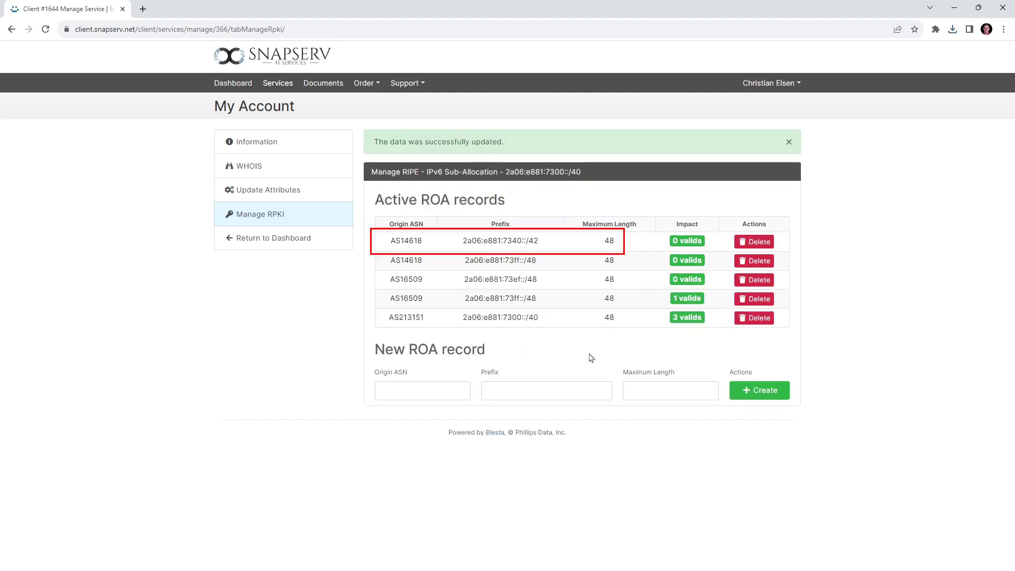
Add a second ROA record with origin ASN 16509, prefix 2a06:e881:7340::/42 and maximum length 48.
{"action": "left_click", "coordinate": [429, 391]}
{"action": "type", "text": "16509"}
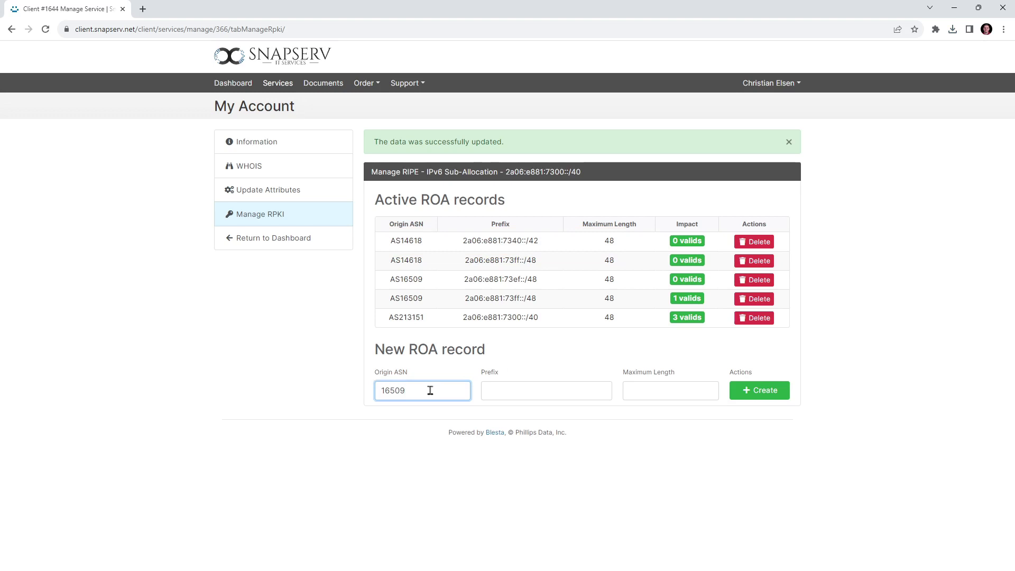
{"action": "left_click", "coordinate": [504, 390]}
{"action": "type", "text": "2a06:e881:7340::/42"}
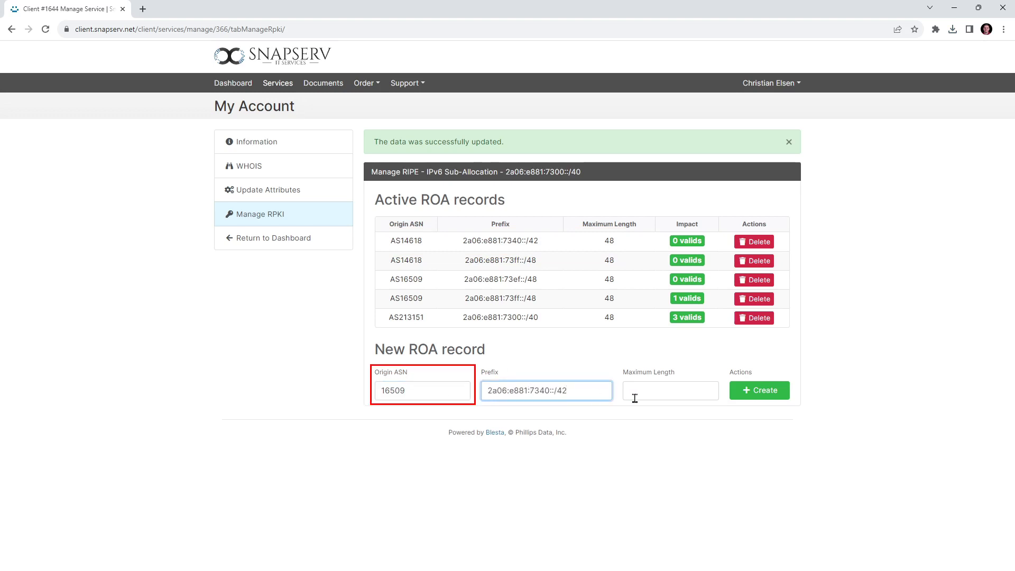
{"action": "left_click", "coordinate": [659, 392]}
{"action": "type", "text": "48"}
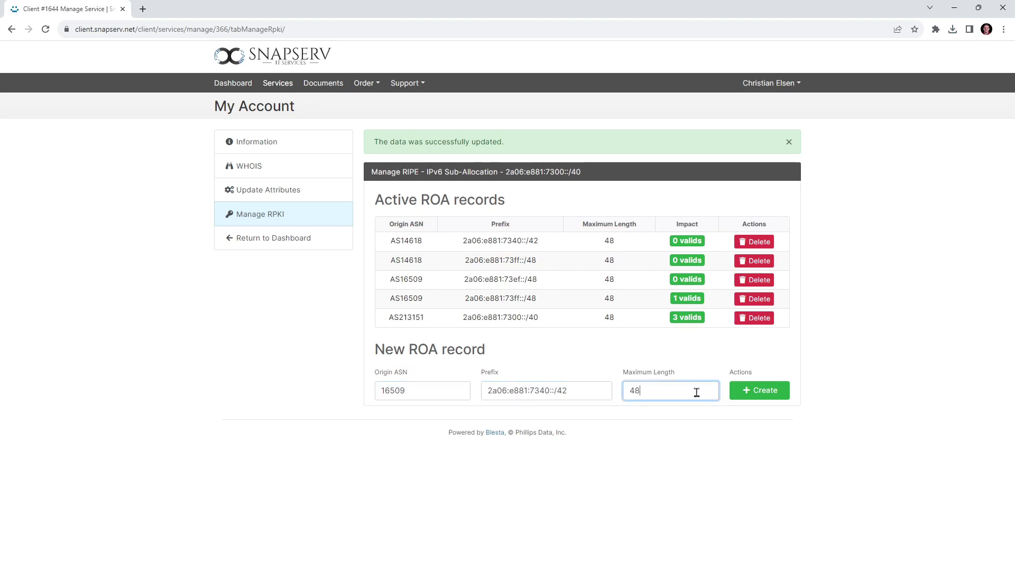
{"action": "left_click", "coordinate": [759, 391]}
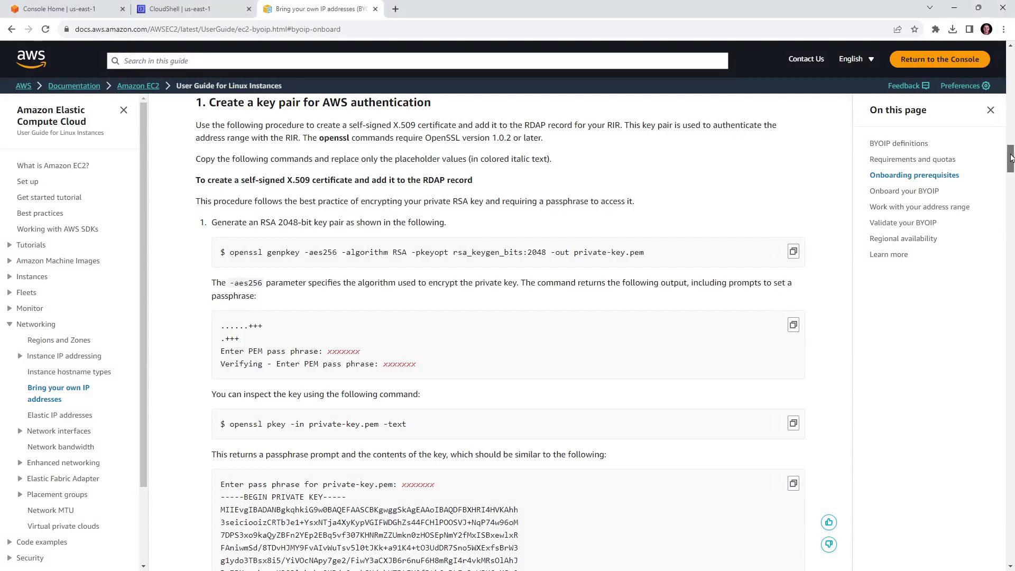
Switch to the AWS console and open CloudShell for us-east-1 in its own browser tab.
{"action": "left_click_drag", "start_coordinate": [1010, 158], "coordinate": [1010, 267]}
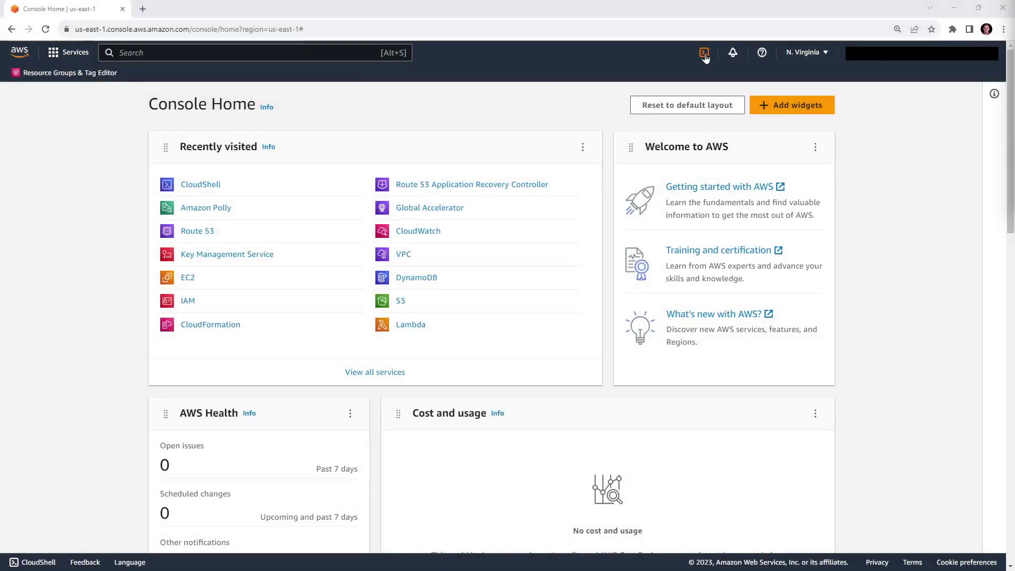
{"action": "left_click", "coordinate": [704, 53]}
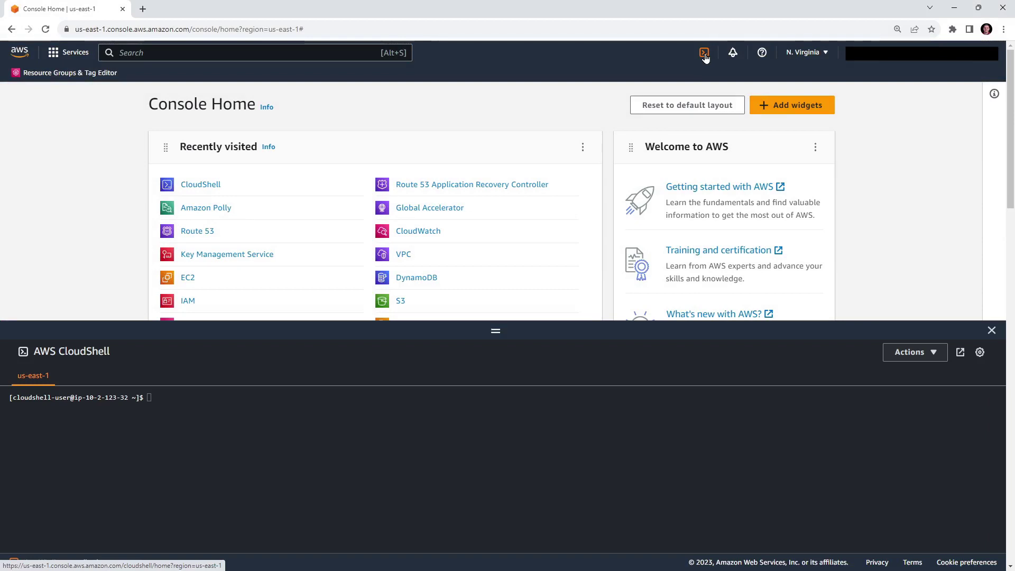
{"action": "left_click", "coordinate": [960, 352]}
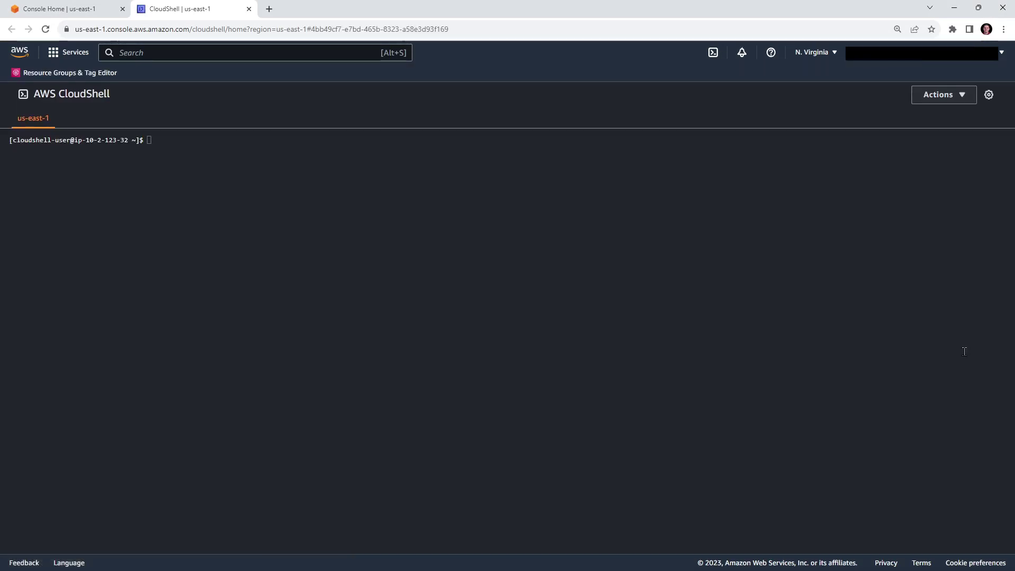
{"action": "key", "text": "ctrl+plus"}
Install the openssl package with yum, accepting all prompts automatically, and clear the terminal.
{"action": "type", "text": "sudo yum -y install openssl"}
{"action": "key", "text": "Return"}
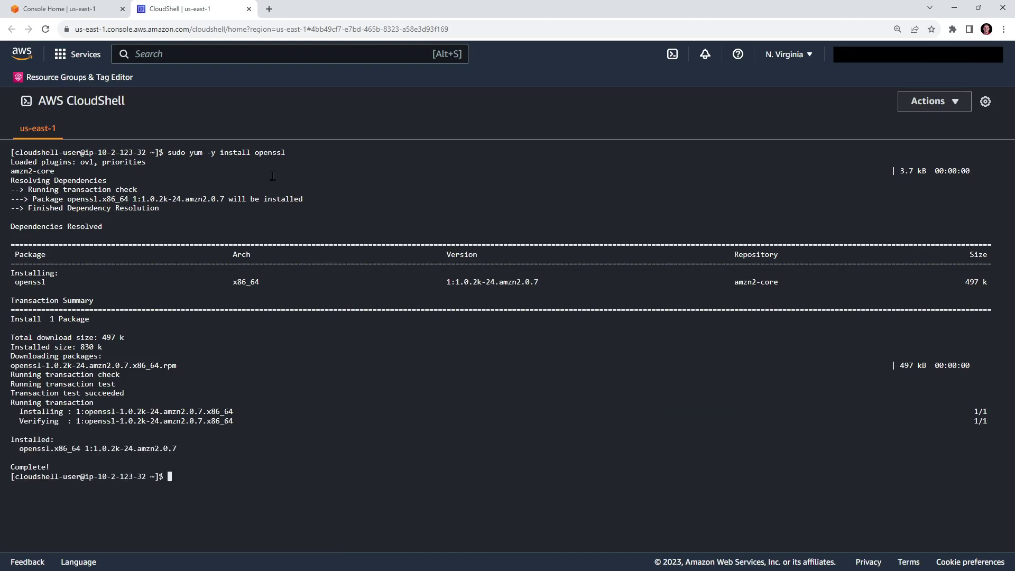
{"action": "type", "text": "clear"}
{"action": "key", "text": "Return"}
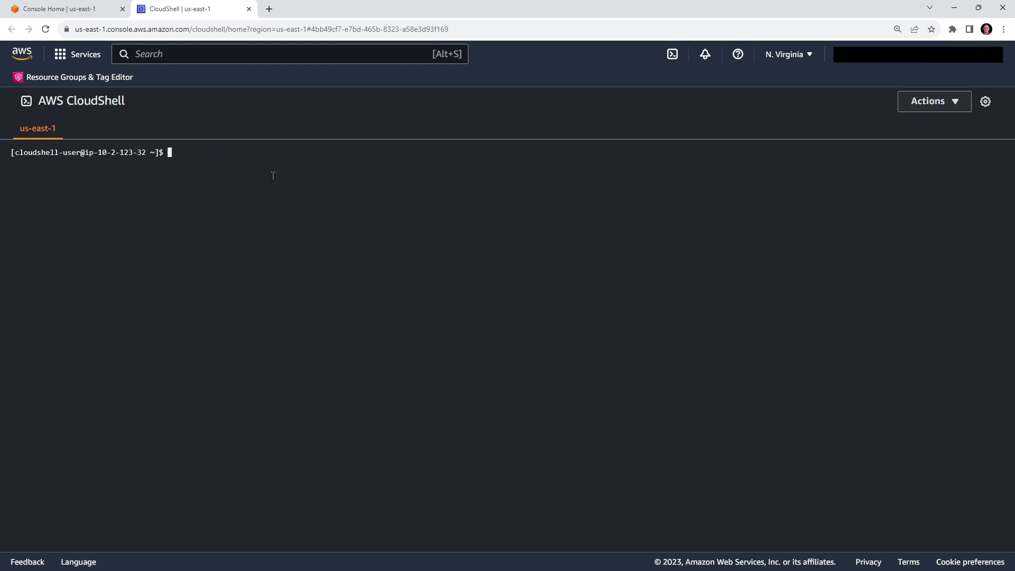
Generate an AES-256-encrypted 2048-bit RSA key with openssl genpkey into private-key.pem, entering and verifying the PEM pass phrase.
{"action": "type", "text": "openssl genpkey -aes256 -algorithm RSA -pkeyopt rsa_keygen_bits:2048 -out private-key.pem"}
{"action": "key", "text": "Return"}
{"action": "key", "text": "Return"}
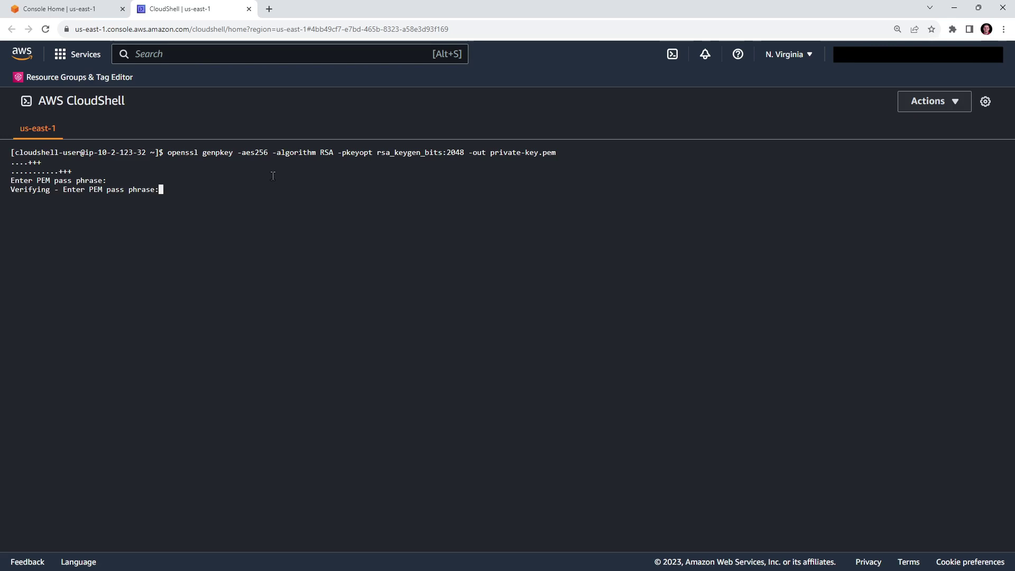
{"action": "key", "text": "Return"}
Request a 365-day self-signed X.509 certificate from private-key.pem, strip newlines into certificate.pem, and enter the key's pass phrase.
{"action": "type", "text": "openssl req -new -x509 -key private-key.pem -days 365 | tr -d \"\\n\" > certificate.pem"}
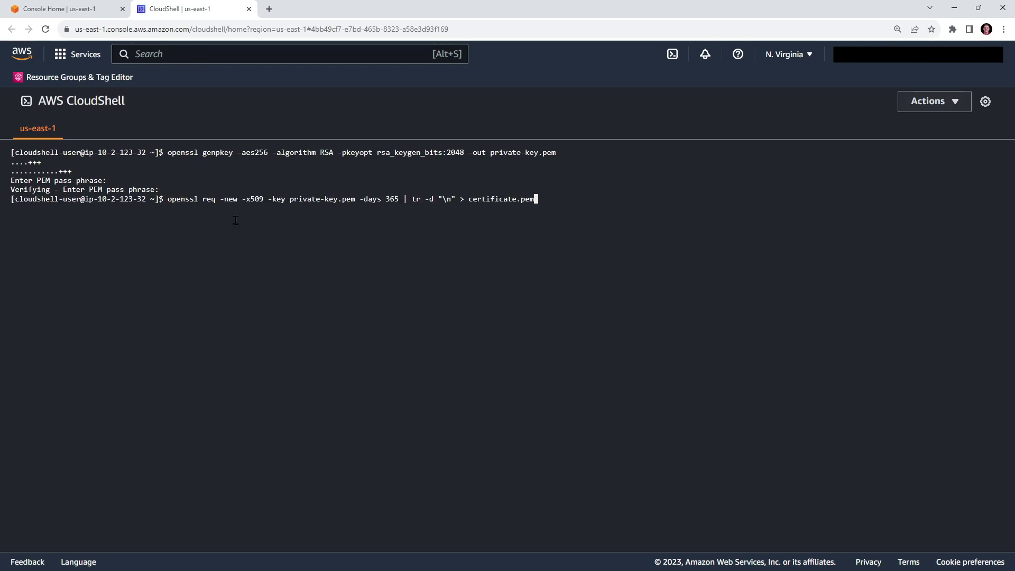
{"action": "key", "text": "Return"}
{"action": "key", "text": "Return"}
Fill the certificate's distinguished name with country NZ, state Southland, locality Te Anau, organization Edge-Cloud, common name AWS-BYOIP, leaving organizational unit and email blank.
{"action": "type", "text": "NZ"}
{"action": "key", "text": "Return"}
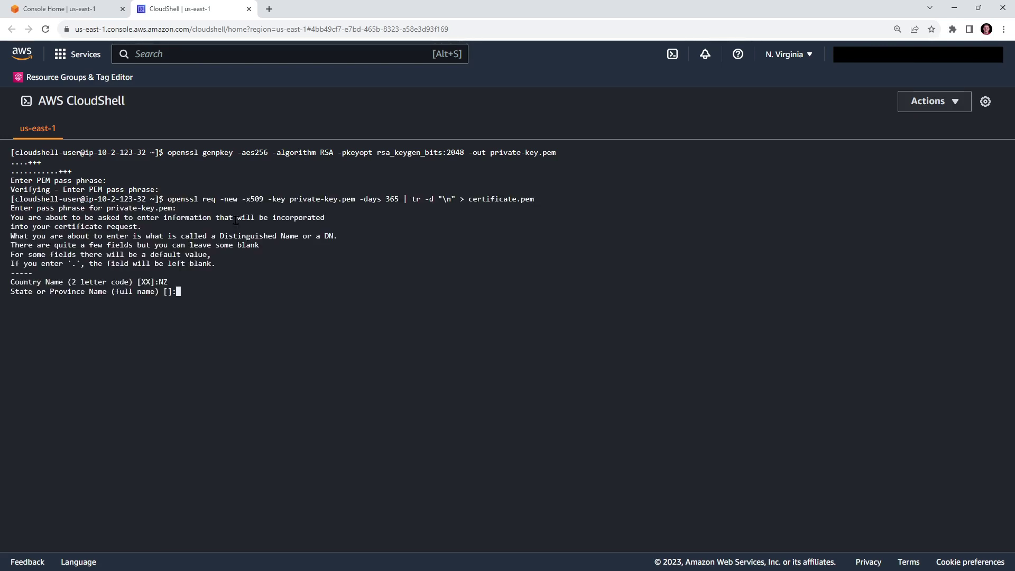
{"action": "type", "text": "Southland"}
{"action": "key", "text": "Return"}
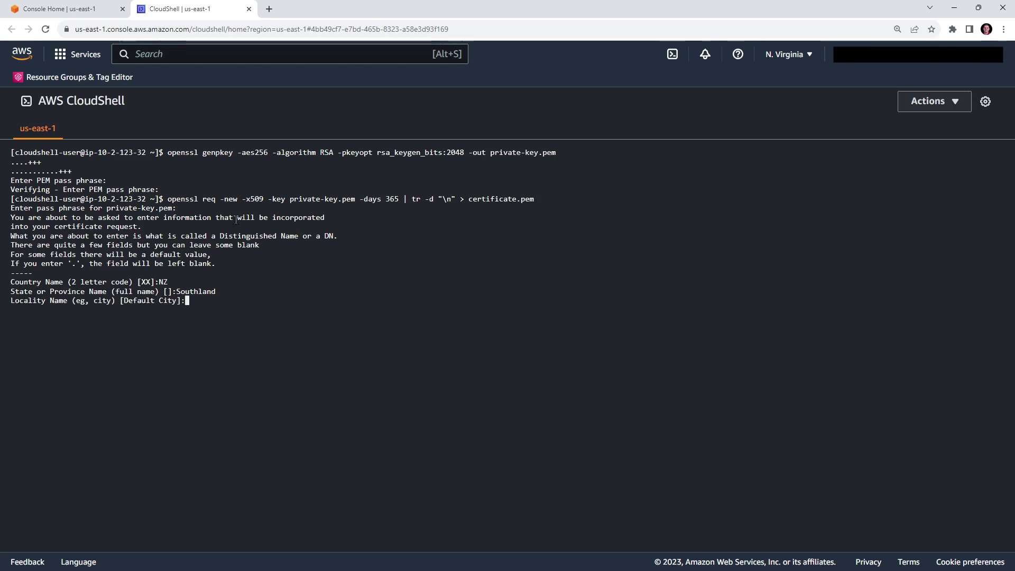
{"action": "type", "text": "Te Anau"}
{"action": "key", "text": "Return"}
{"action": "type", "text": "Edge-Cloud"}
{"action": "key", "text": "Return"}
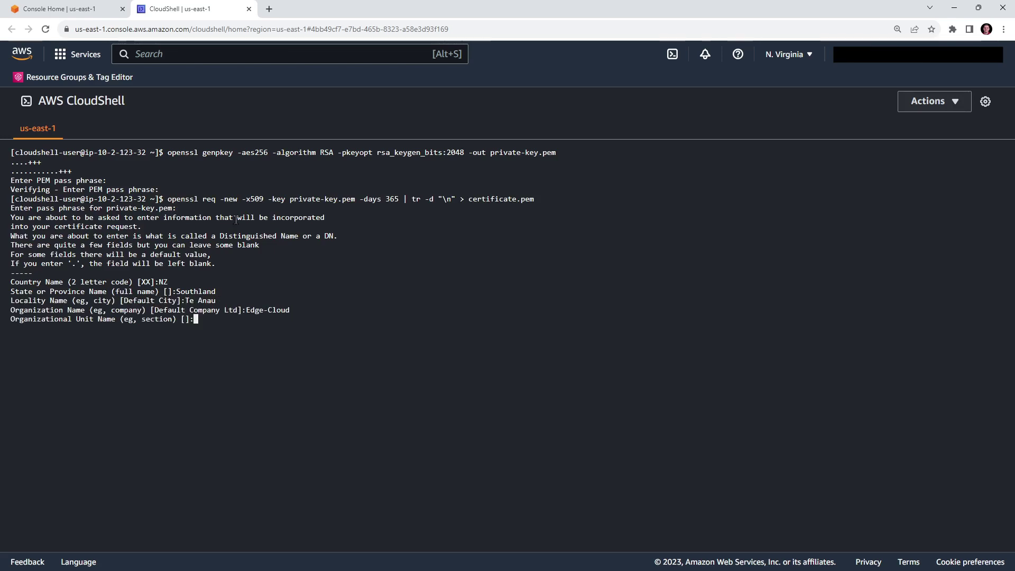
{"action": "key", "text": "Return"}
{"action": "type", "text": "AWS-BYOIP"}
{"action": "key", "text": "Return"}
{"action": "key", "text": "Return"}
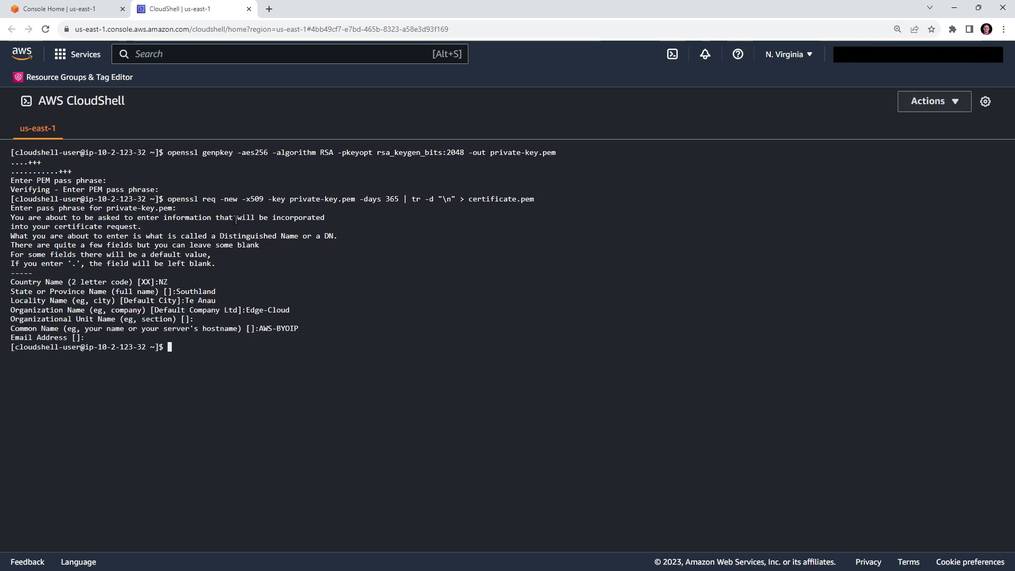
Print certificate.pem in the terminal and copy the whole certificate from its BEGIN to END CERTIFICATE markers.
{"action": "type", "text": "cat certificate.pem"}
{"action": "key", "text": "Return"}
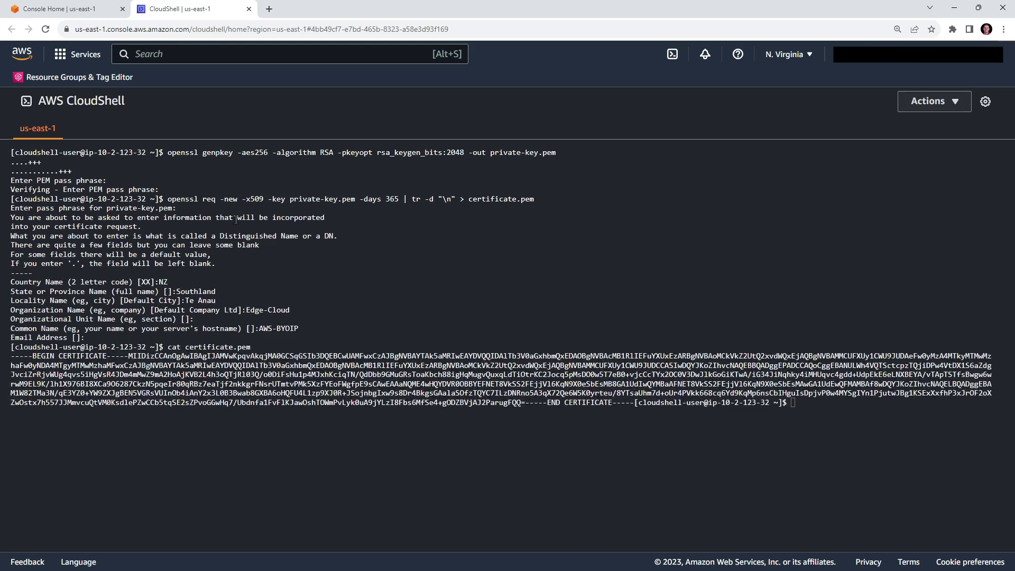
{"action": "left_click_drag", "start_coordinate": [10, 356], "coordinate": [632, 404]}
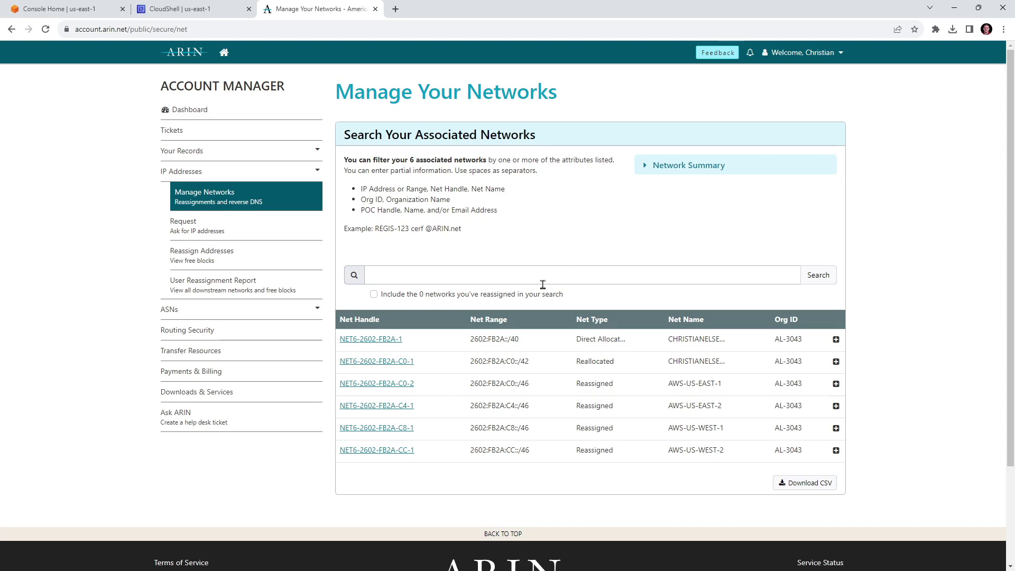
In ARIN's Manage Your Networks, modify network NET6-2602-FB2A-C0-1 by pasting the certificate into its public comments and submit the change.
{"action": "left_click", "coordinate": [401, 364]}
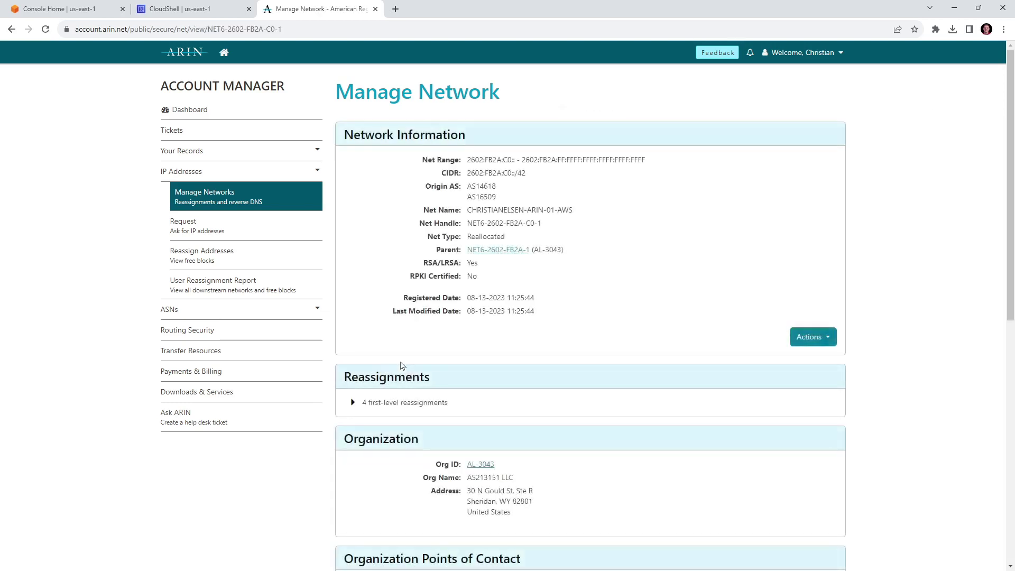
{"action": "left_click", "coordinate": [808, 345]}
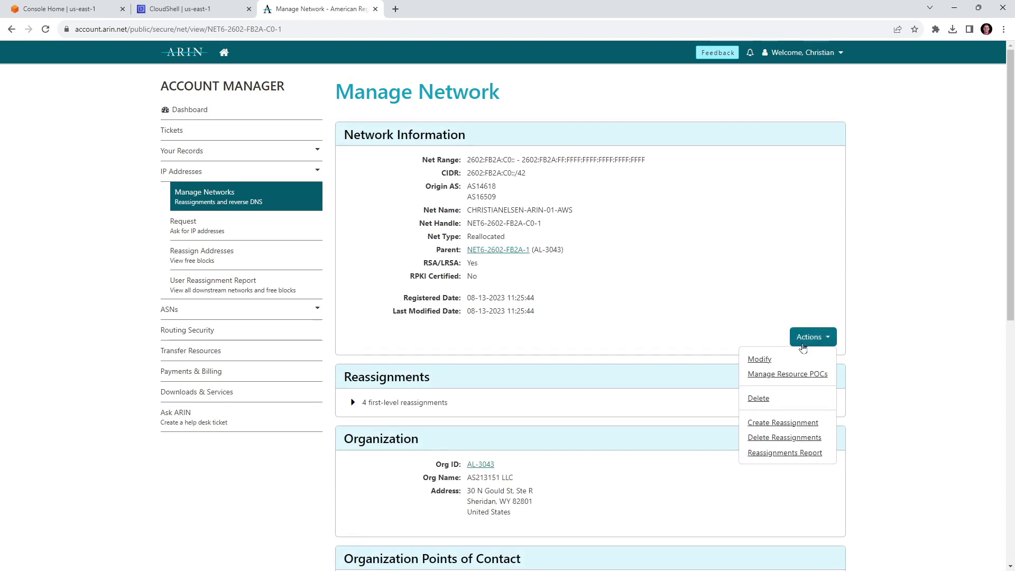
{"action": "left_click", "coordinate": [753, 357]}
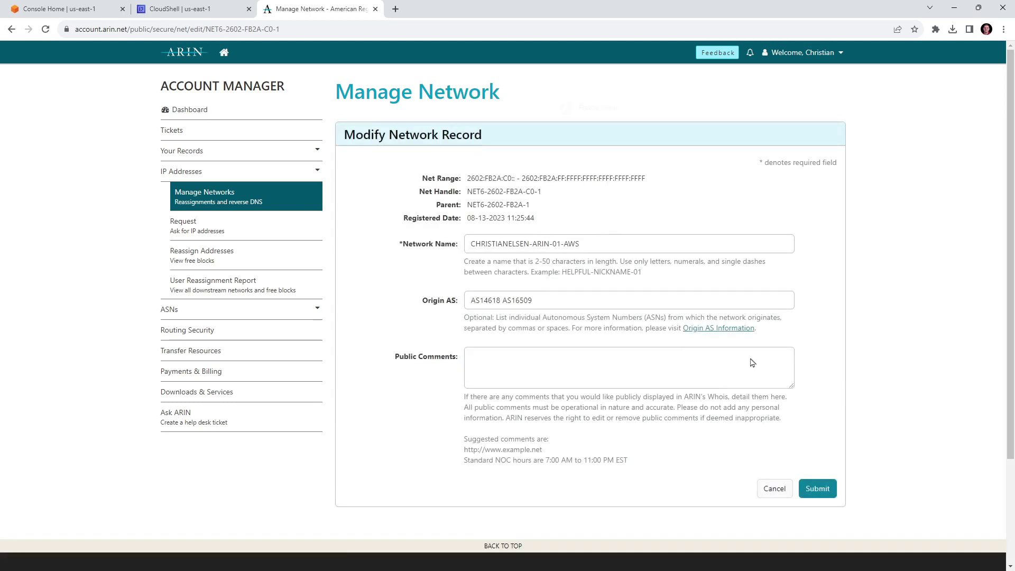
{"action": "left_click", "coordinate": [634, 365]}
{"action": "key", "text": "ctrl+v"}
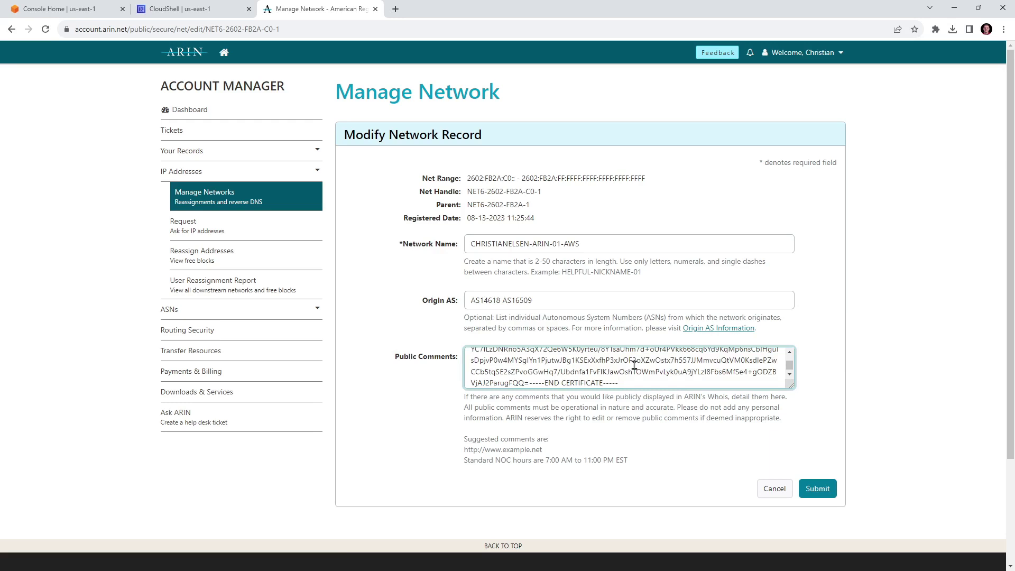
{"action": "left_click", "coordinate": [817, 489]}
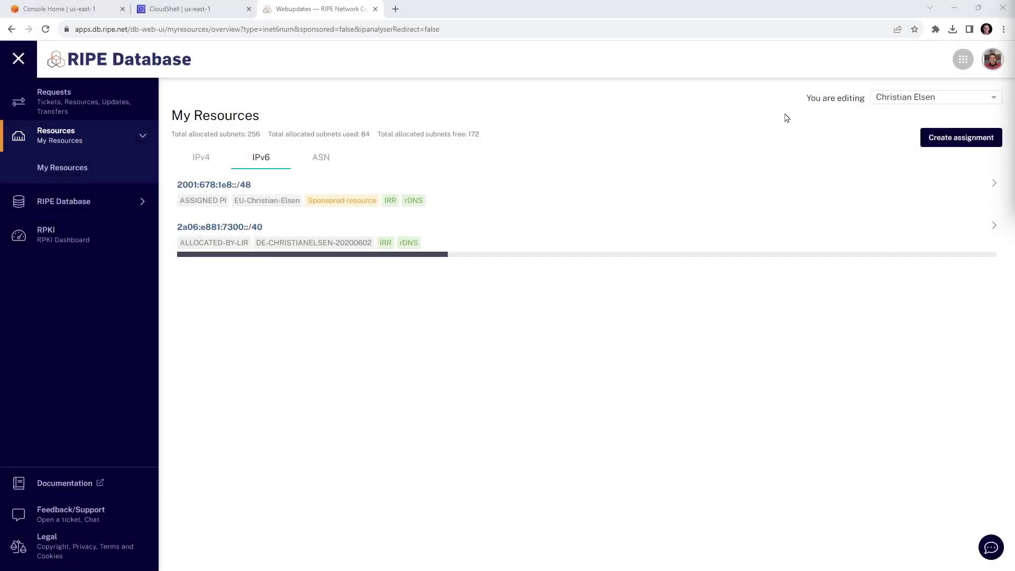
In the RIPE Database, find 2a06:e881:7340::/42 under the 2a06:e881:7300::/40 allocation and start updating its object.
{"action": "left_click", "coordinate": [254, 228]}
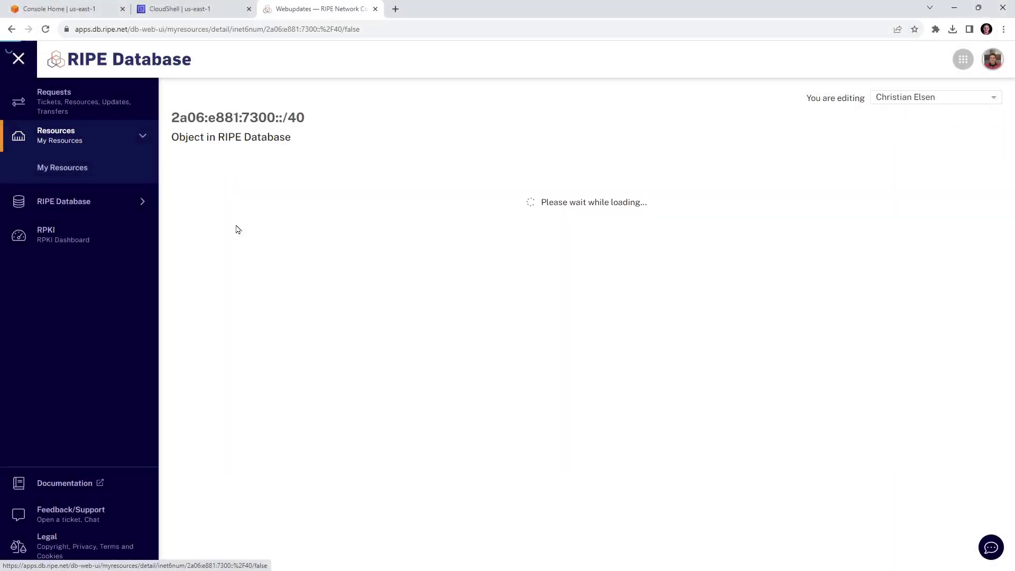
{"action": "scroll", "coordinate": [243, 368], "scroll_direction": "down", "scroll_amount": 5}
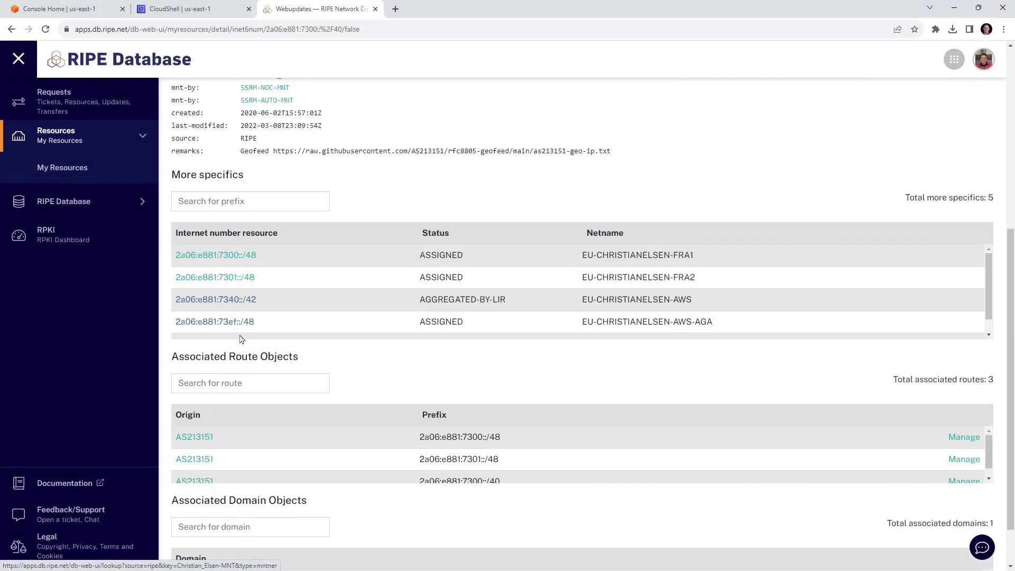
{"action": "left_click", "coordinate": [228, 300]}
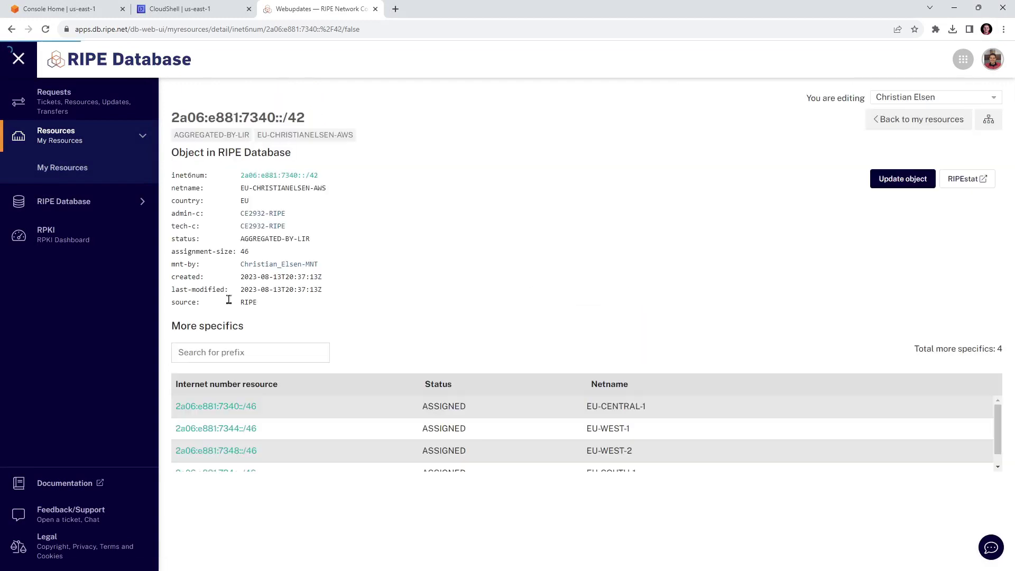
{"action": "left_click", "coordinate": [894, 182]}
{"action": "scroll", "coordinate": [913, 296], "scroll_direction": "down", "scroll_amount": 2}
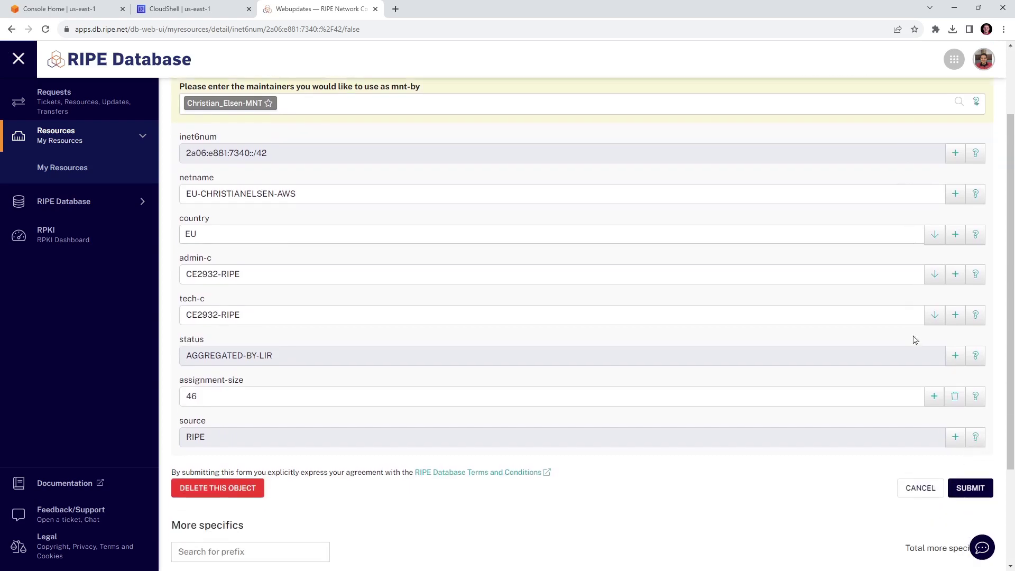
Add a remarks attribute after assignment-size, paste the certificate into it and submit the updated object.
{"action": "left_click", "coordinate": [934, 387]}
{"action": "left_click", "coordinate": [355, 114]}
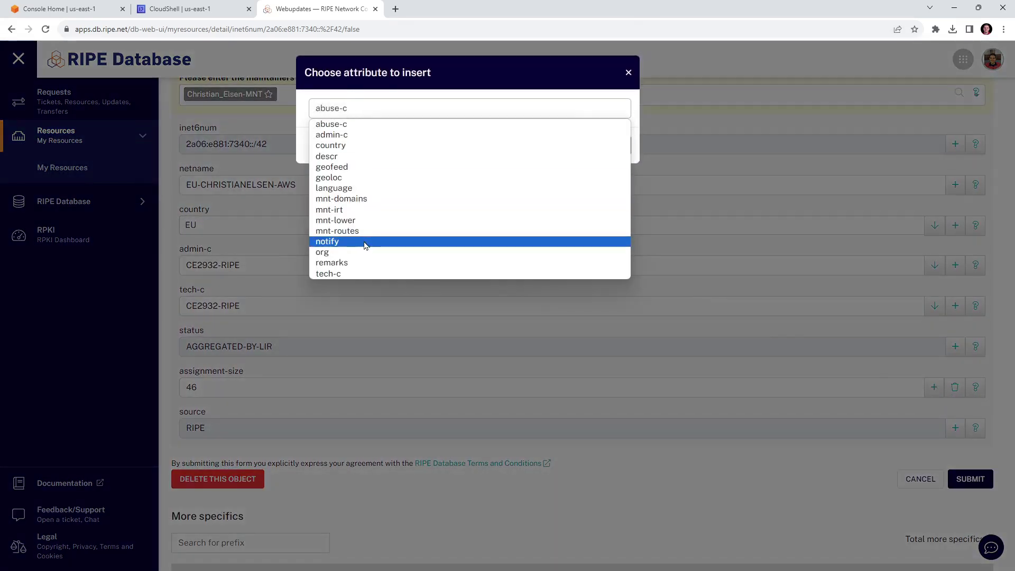
{"action": "left_click", "coordinate": [356, 263]}
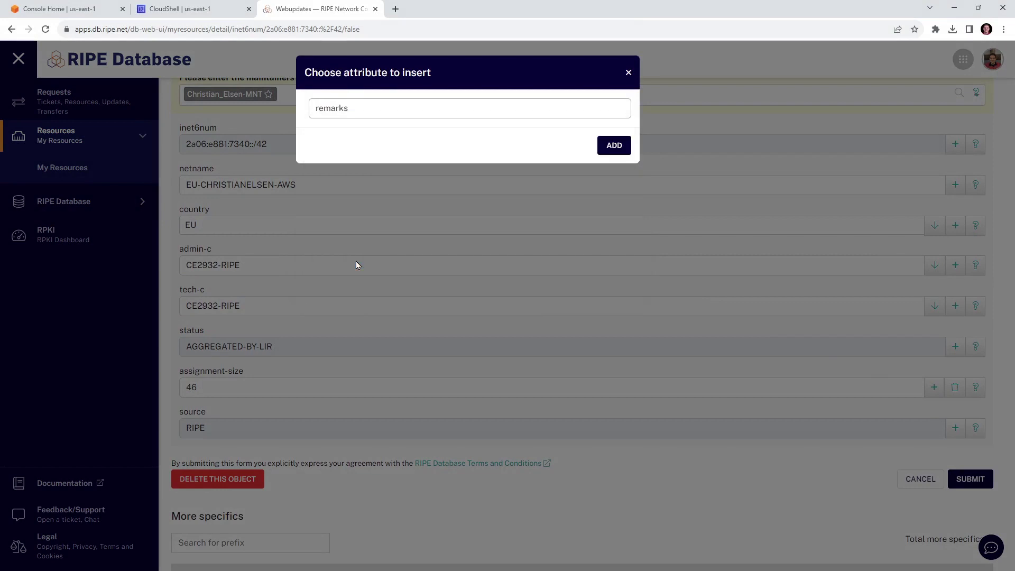
{"action": "left_click", "coordinate": [613, 147]}
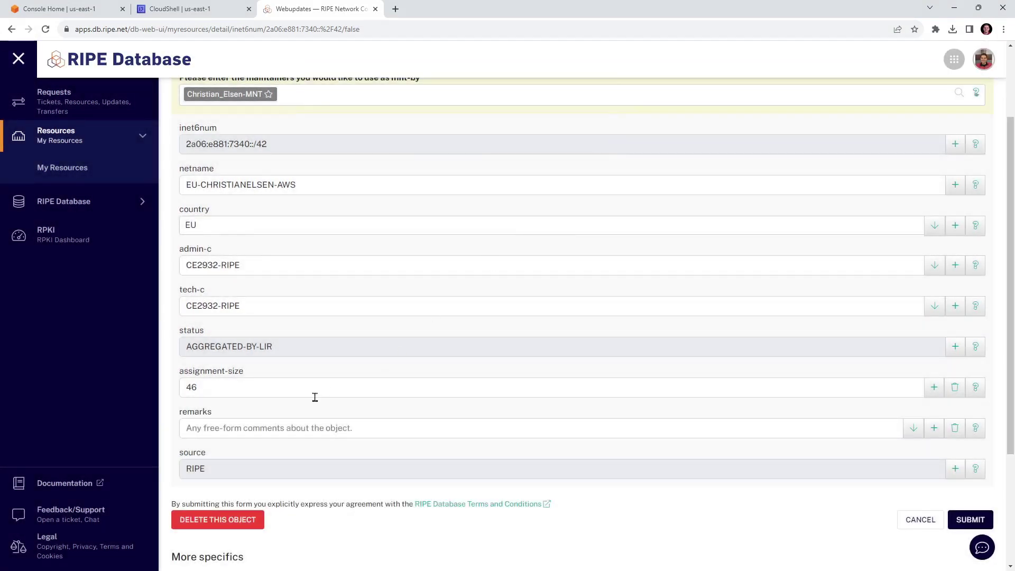
{"action": "left_click", "coordinate": [282, 425]}
{"action": "key", "text": "ctrl+v"}
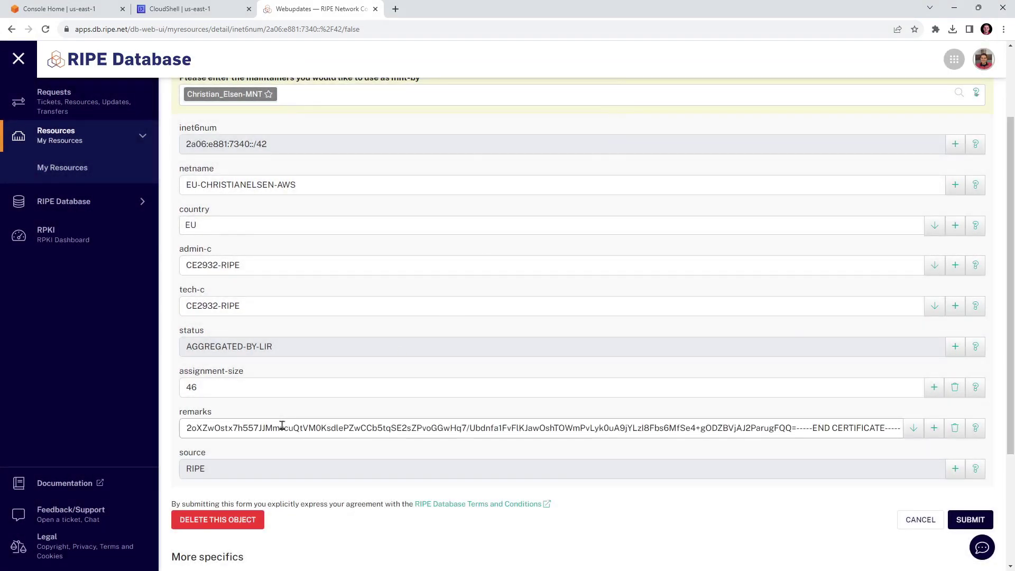
{"action": "left_click", "coordinate": [969, 525]}
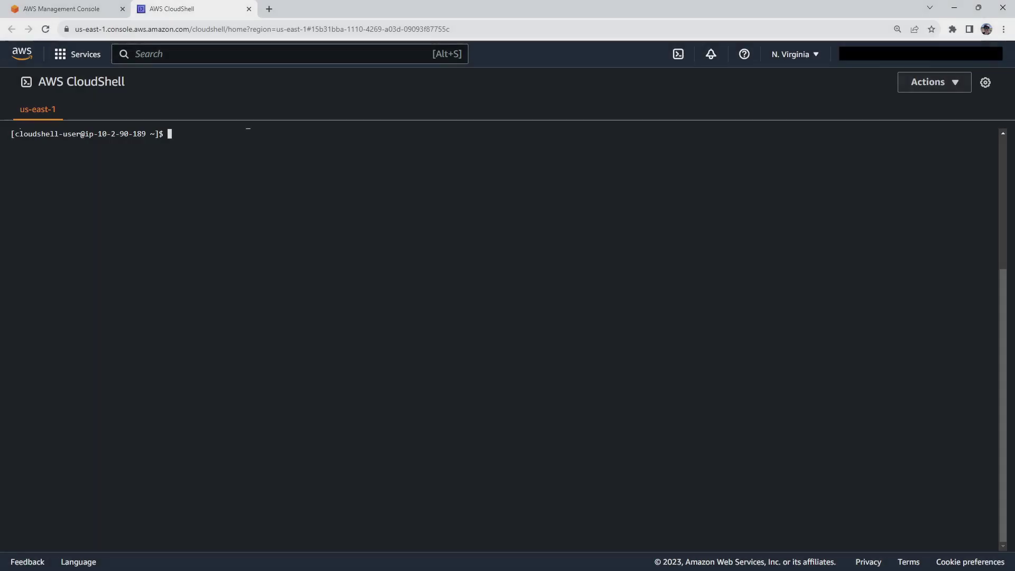
In AWS CloudShell, set text_message to version 1, aws, the account number, 2602:FB2A:D0::/46, 20240819, SHA256 and RSAPSS, separated by pipes, and echo it.
{"action": "key", "text": "ctrl+v"}
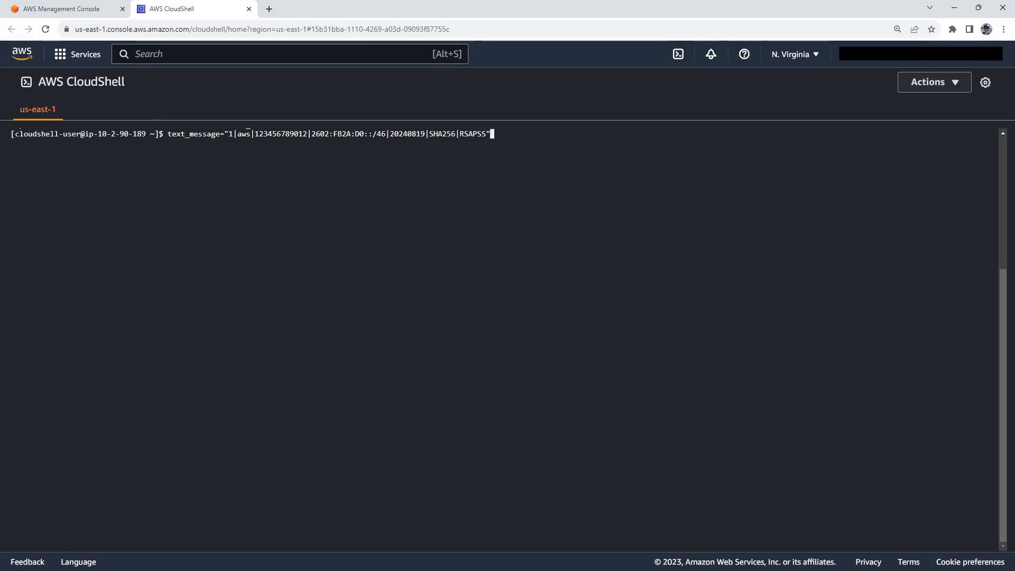
{"action": "key", "text": "Return"}
{"action": "type", "text": "echo $text_message"}
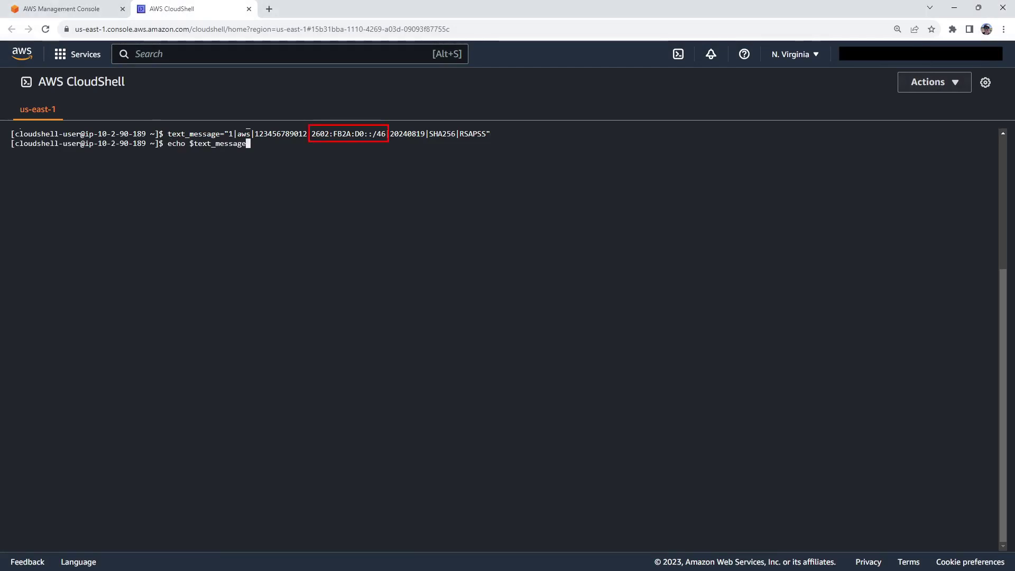
{"action": "key", "text": "Return"}
Sign text_message into signed_message using openssl SHA-256 with PSS padding and private-key.pem, enter the key's pass phrase, and clear the terminal.
{"action": "type", "text": "signed_message=$( echo -n $text_message | openssl dgst -sha256 -sigopt rsa_padding_mode:pss -sigopt rsa_pss_saltlen:-1 -sign private-key.pem -keyform PEM | openssl base64 | tr -- '+=/' '-_~' | tr -d \"\\n\")"}
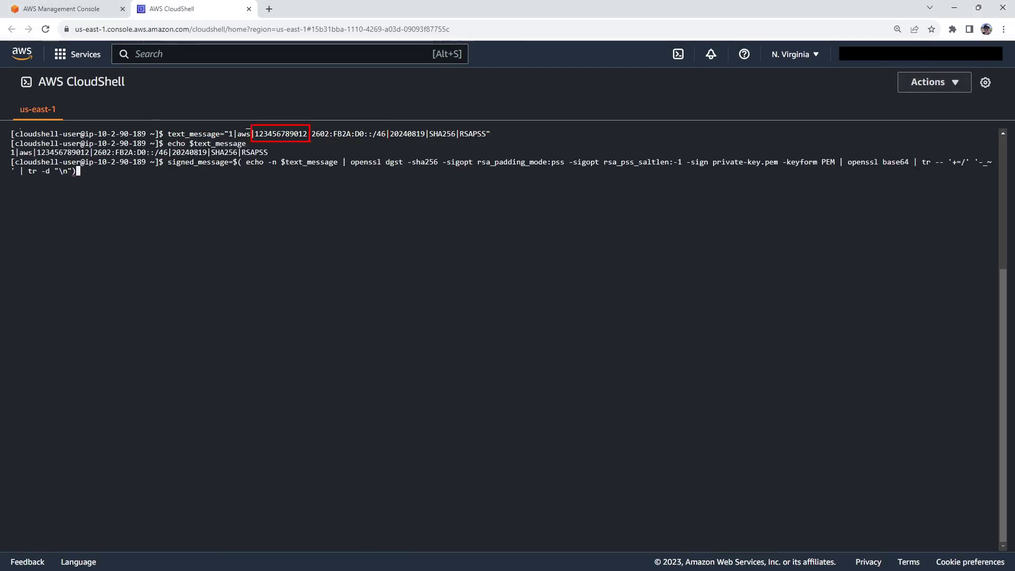
{"action": "key", "text": "Return"}
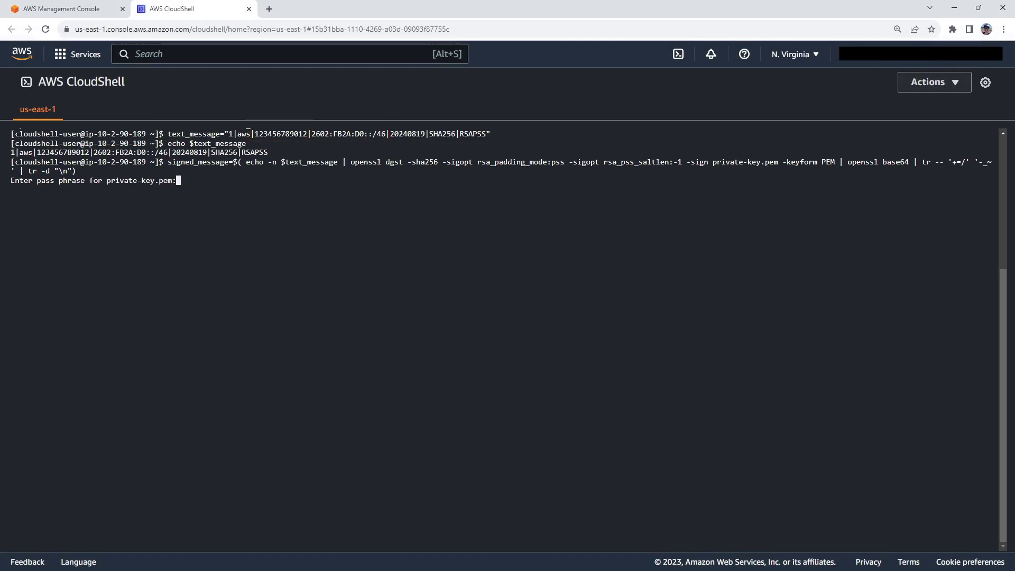
{"action": "key", "text": "Return"}
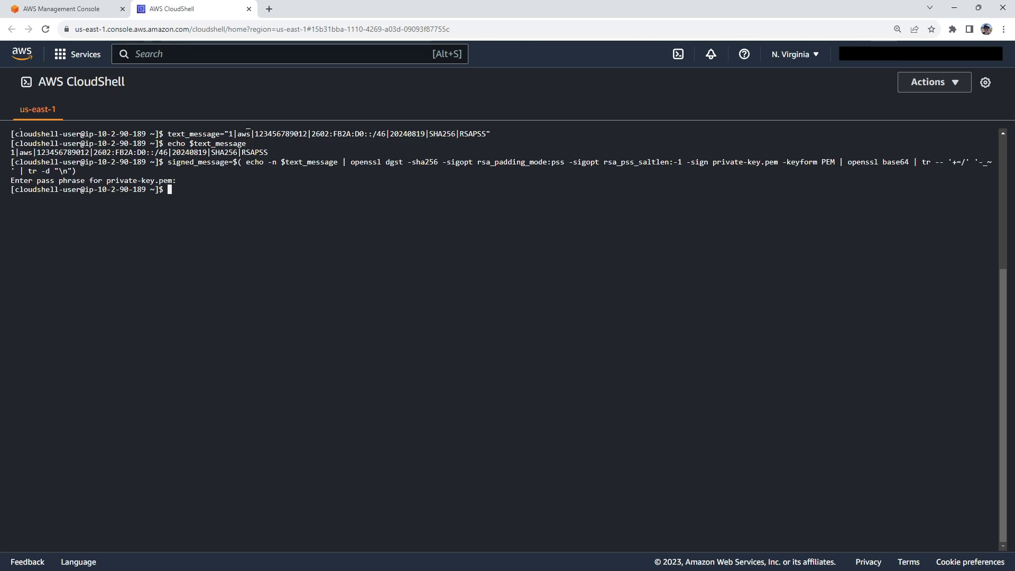
{"action": "type", "text": "clear"}
{"action": "key", "text": "Return"}
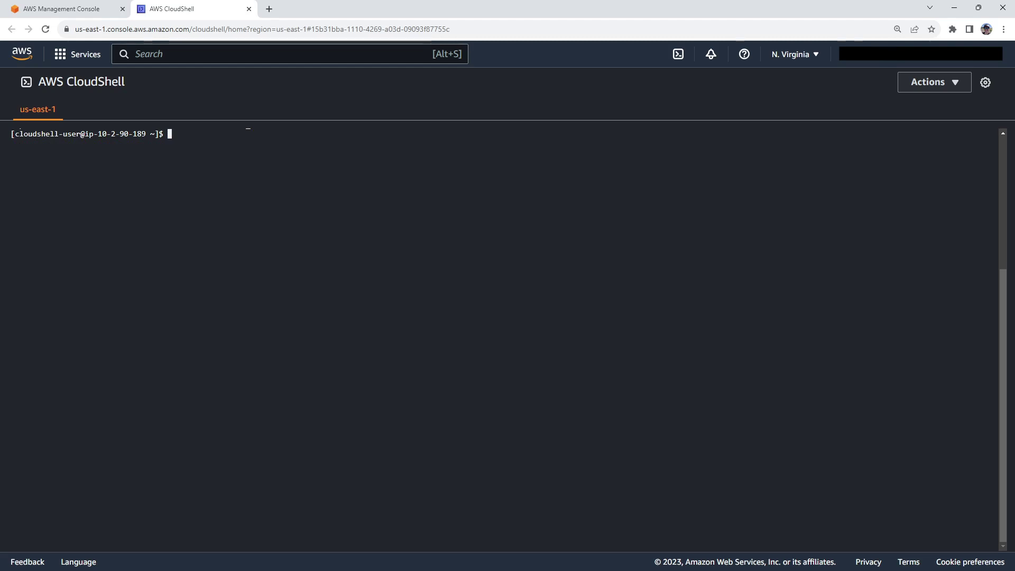
Provision BYOIP CIDR 2602:FB2A:D0::/46 in ca-central-1 with the message and signature, and query that region's BYOIP CIDRs with max-results 5.
{"action": "type", "text": "aws ec2 provision-byoip-cidr --cidr 2602:FB2A:D0::/46 --cidr-authorization-context Message=\"$text_message\",Signature=\"$signed_message\" --region ca-central-1"}
{"action": "key", "text": "Return"}
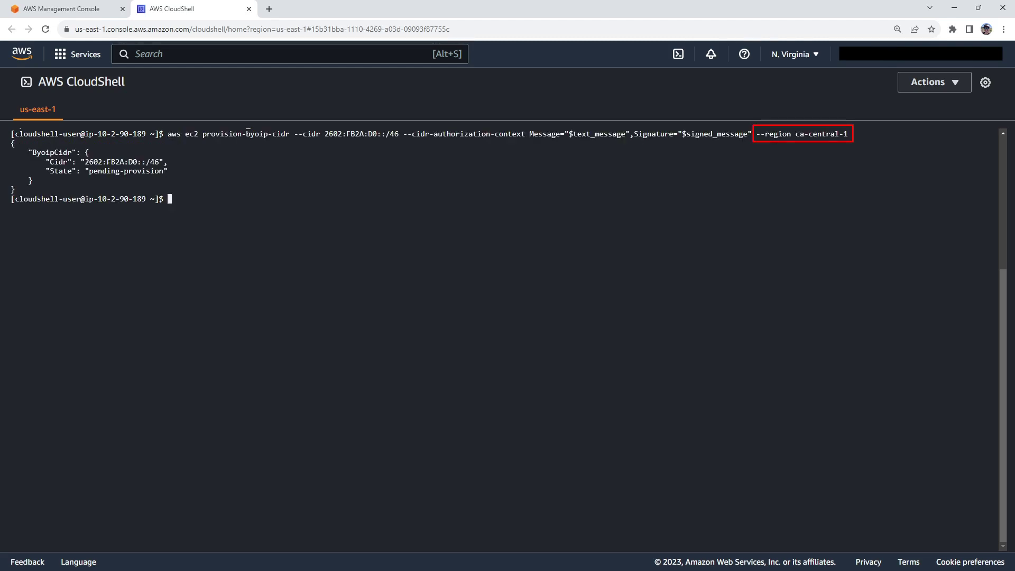
{"action": "type", "text": "aws ec2 describe-byoip-cidrs --max-results 5 --region ca-central-1"}
{"action": "key", "text": "Return"}
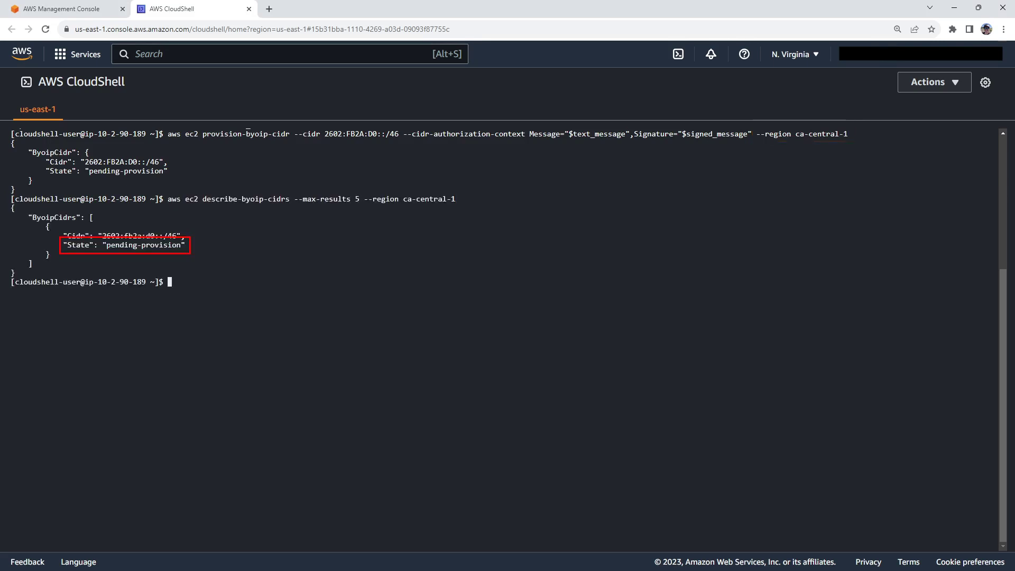
Clear the terminal, recheck the BYOIP CIDR status in ca-central-1 and advertise 2602:FB2A:D0::/46 from that region.
{"action": "type", "text": "clear"}
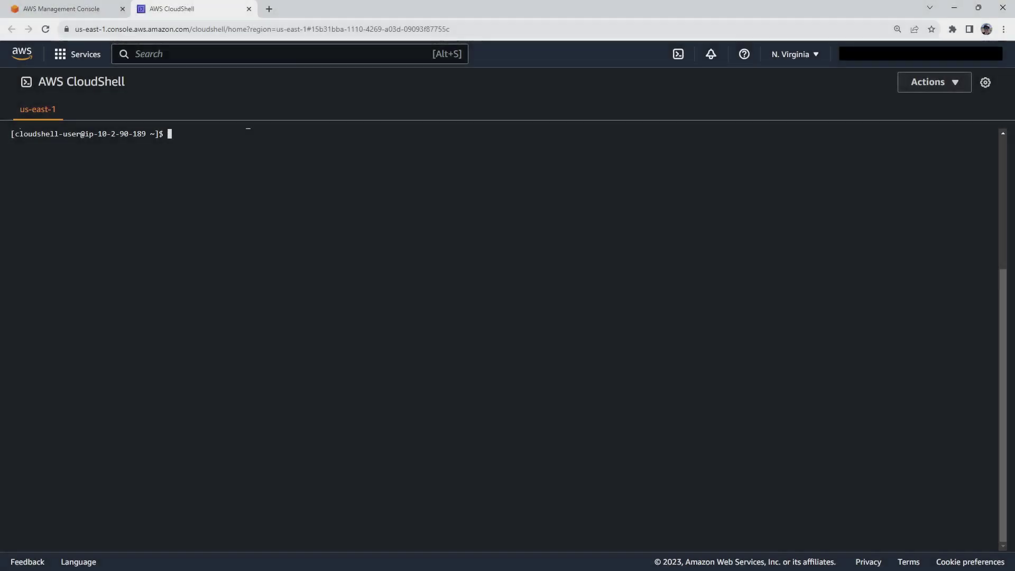
{"action": "type", "text": "aws ec2 describe-byoip-cidrs --max-results 5 --region ca-central-1"}
{"action": "key", "text": "Return"}
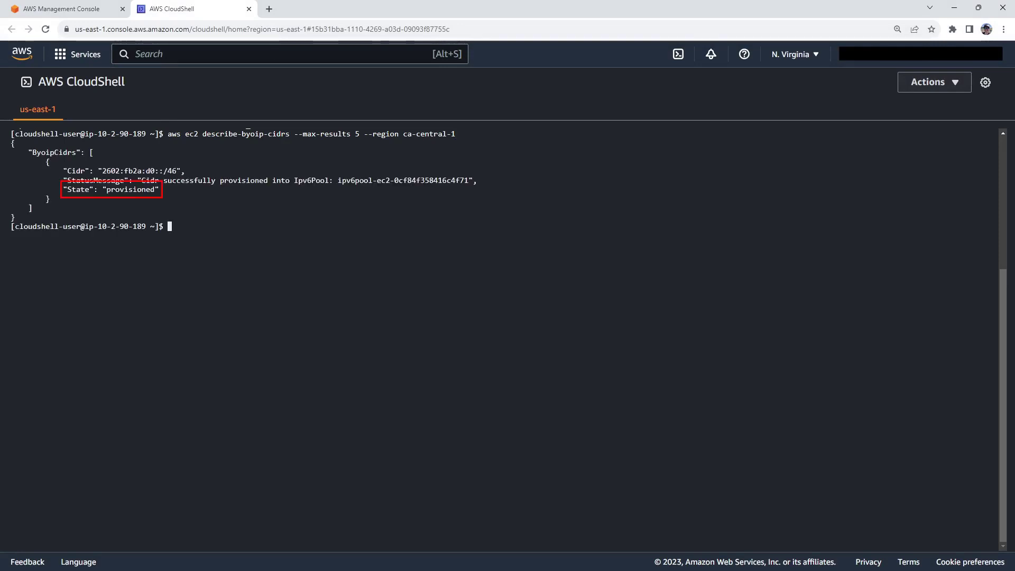
{"action": "type", "text": "aws ec2 advertise-byoip-cidr --cidr 2602:FB2A:D0::/46 --region ca-central-1"}
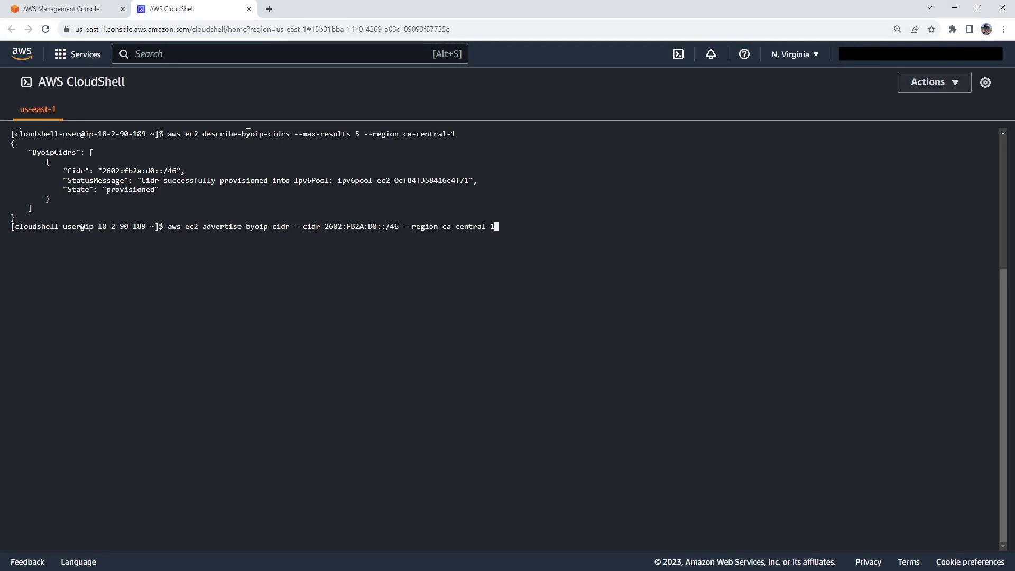
{"action": "key", "text": "Return"}
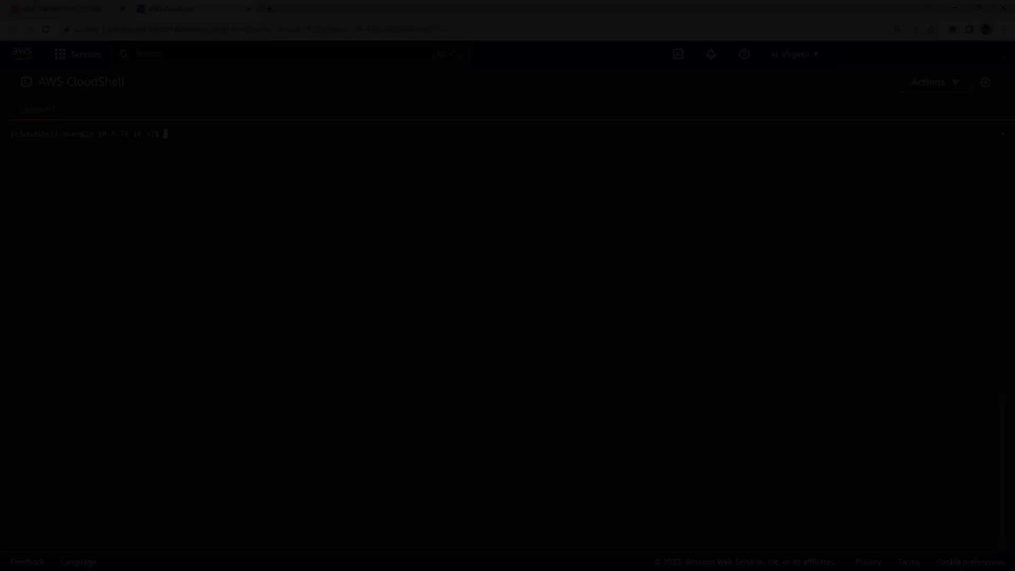
Loop describe-byoip-cidrs as text output over us-east-1, us-east-2, us-west-1, us-west-2, ca-central-1 and eu-central-1, printing each region name in bold.
{"action": "type", "text": "for AWS_REGION in us-east-1 us-east-2 us-west-1 us-west-2 ca-central-1 eu-central-1 do     echo -e '\\033[1m'AWS Region: $AWS_REGION'\\033[0m'     aws ec2 describe-byoip-cidrs --max-results 5 --output text --region $AWS_REGION done"}
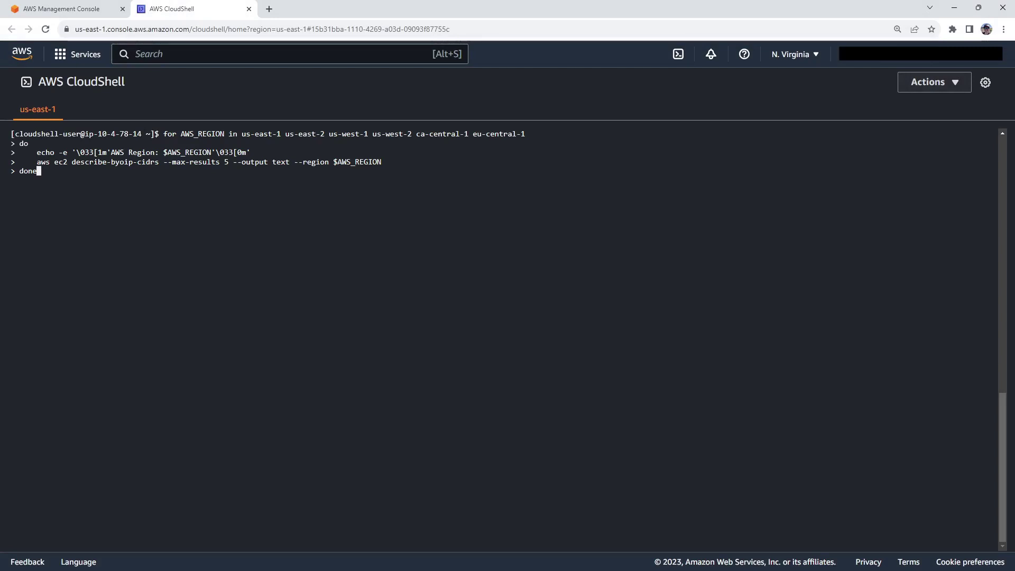
{"action": "key", "text": "Return"}
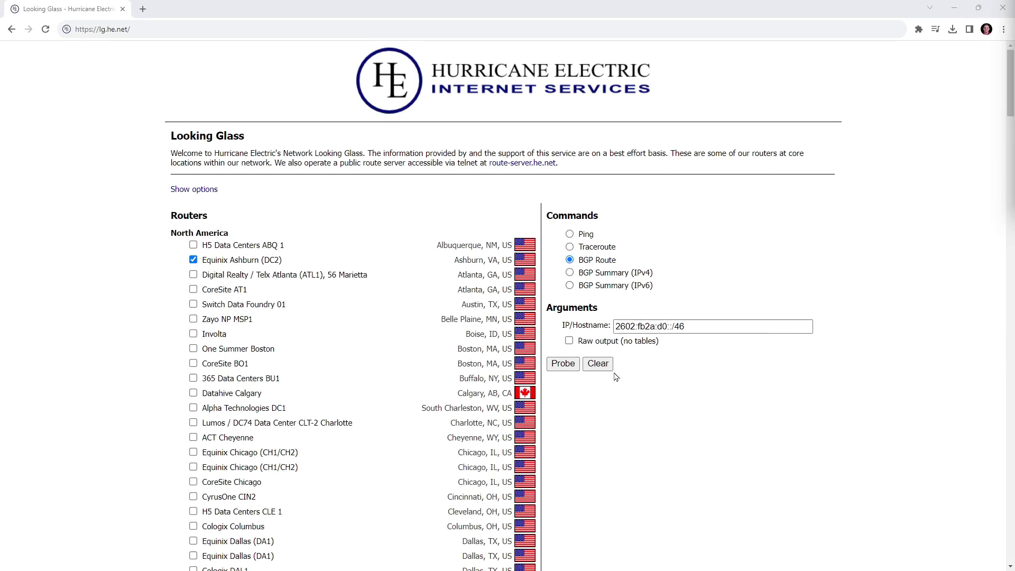
In Hurricane Electric's Looking Glass, run the BGP Route probe for 2602:fb2a:d0::/46.
{"action": "left_click", "coordinate": [558, 367]}
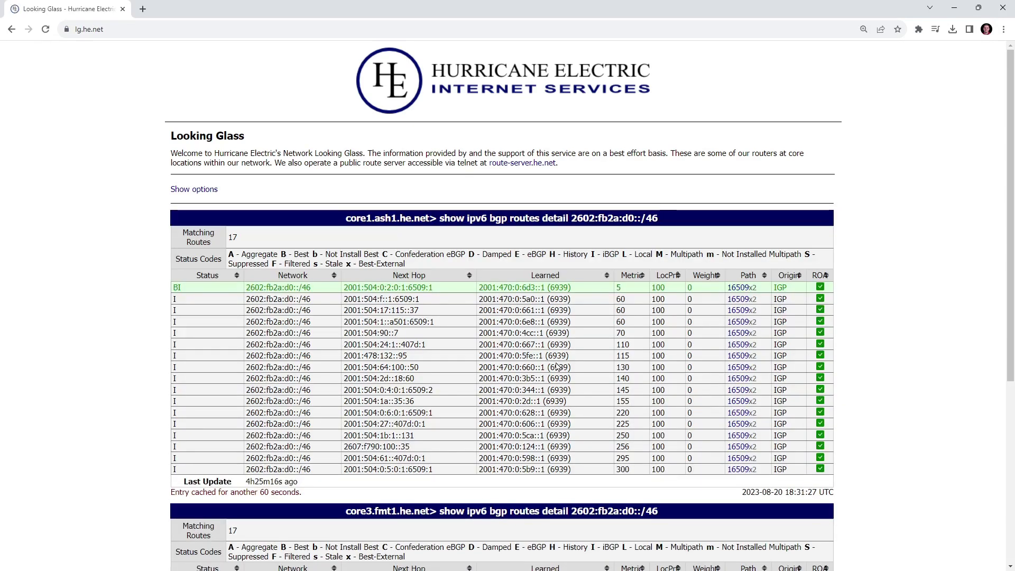
Examine the Looking Glass routes listed for 2602:fb2a:d0::/46 on both routers, and run a BGP Route probe for 2602:fb2a:ff::/46.
{"action": "scroll", "coordinate": [874, 296], "scroll_direction": "down", "scroll_amount": 2}
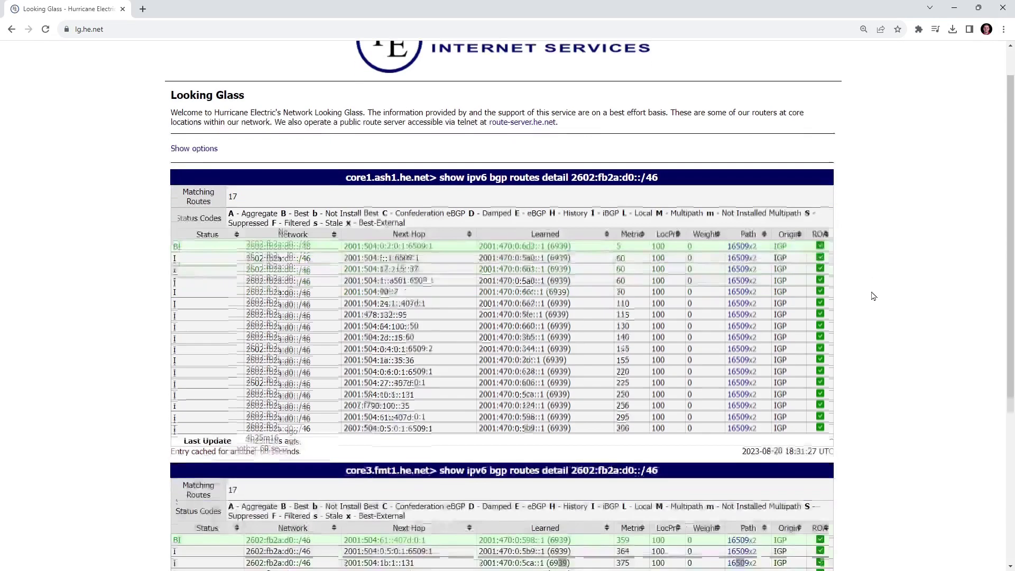
{"action": "scroll", "coordinate": [873, 296], "scroll_direction": "down", "scroll_amount": 4}
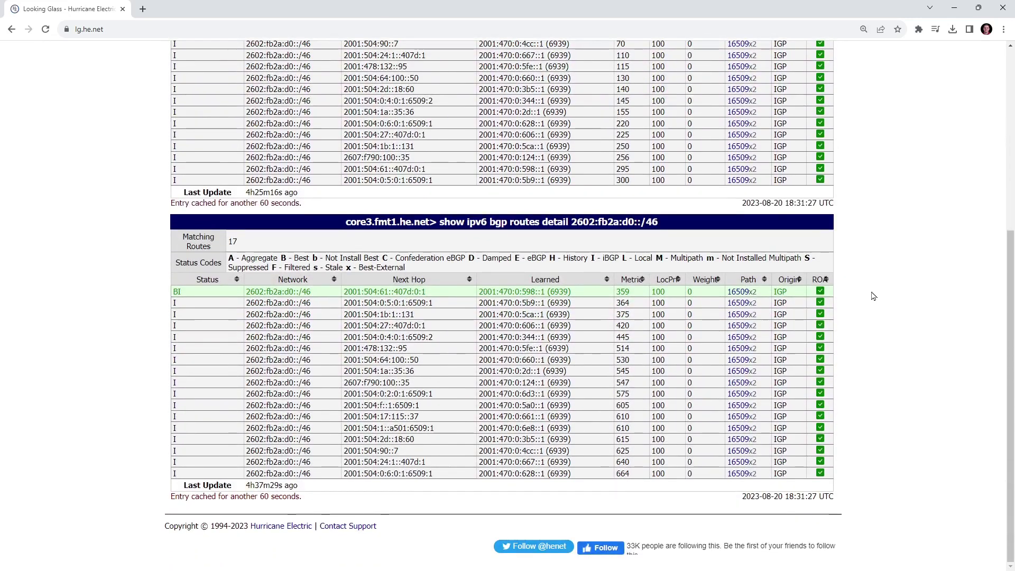
{"action": "scroll", "coordinate": [873, 296], "scroll_direction": "up", "scroll_amount": 10}
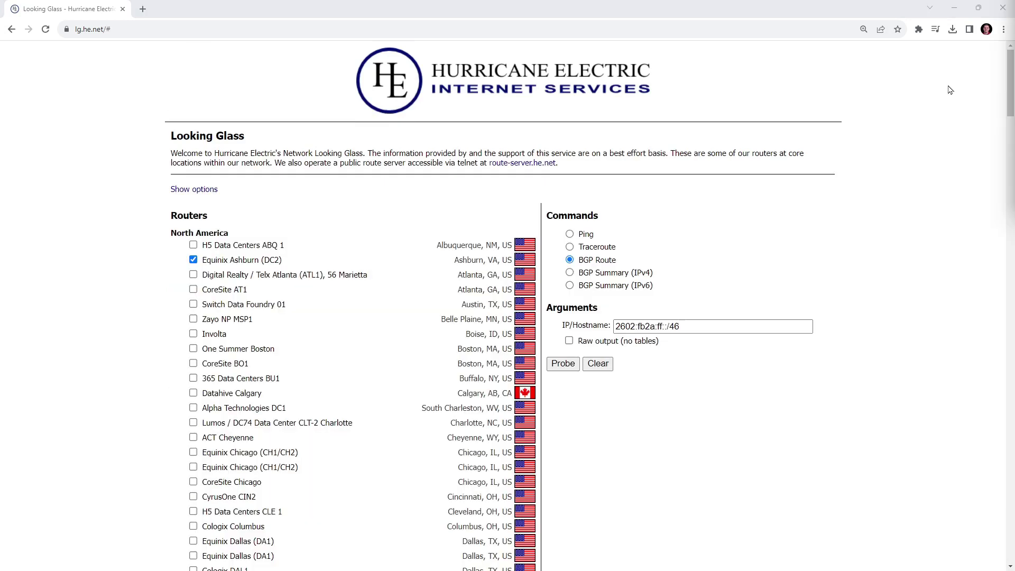
{"action": "left_click", "coordinate": [563, 365]}
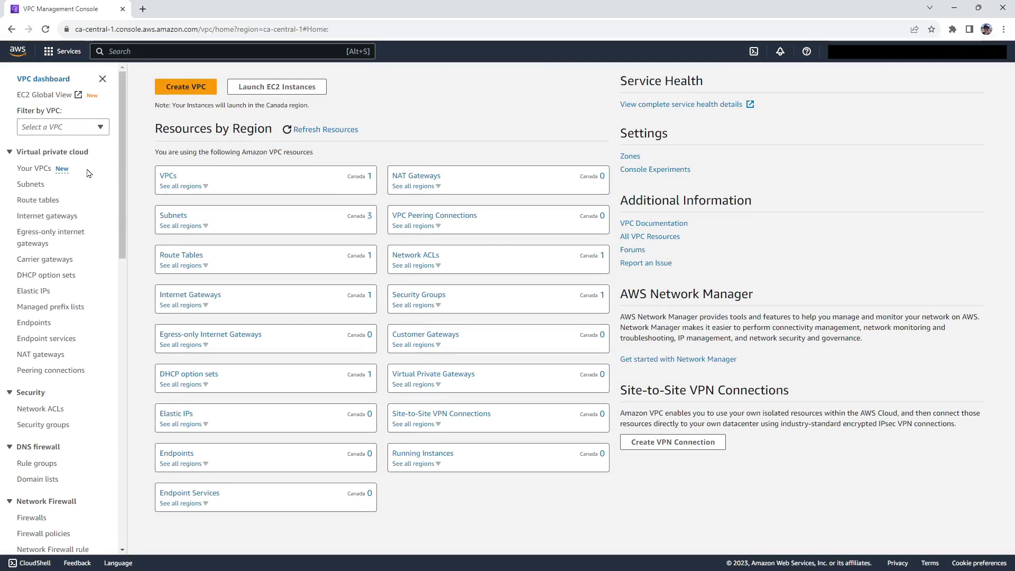
Add a self-owned IPv6 CIDR to VPC vpc-9adf24f3 in the ca-central-1 VPC console, using pool ipv6pool-ec2-0cf84f358416c4f71 with no CIDR block preference.
{"action": "left_click", "coordinate": [36, 169]}
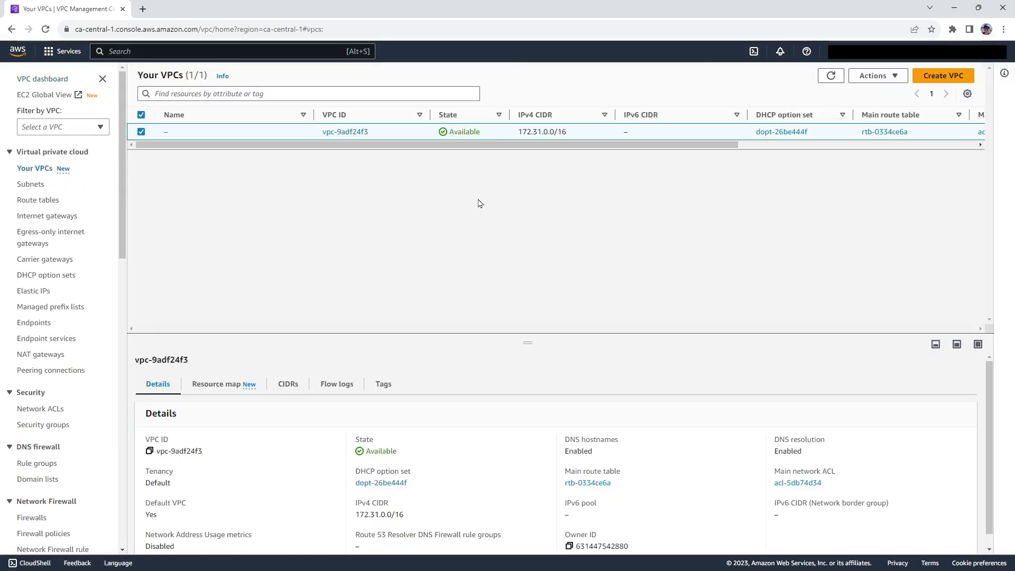
{"action": "left_click", "coordinate": [888, 77]}
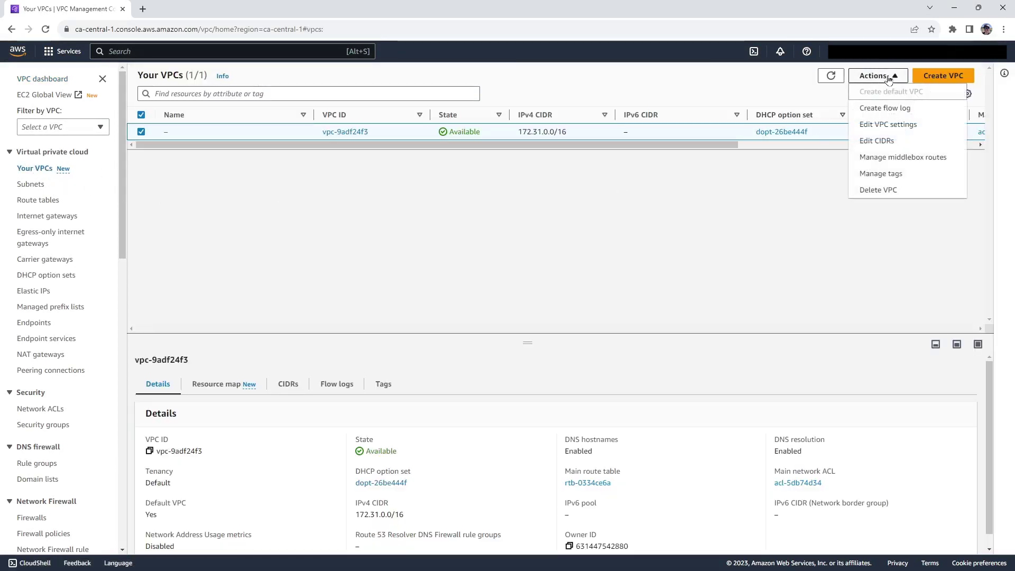
{"action": "left_click", "coordinate": [879, 141]}
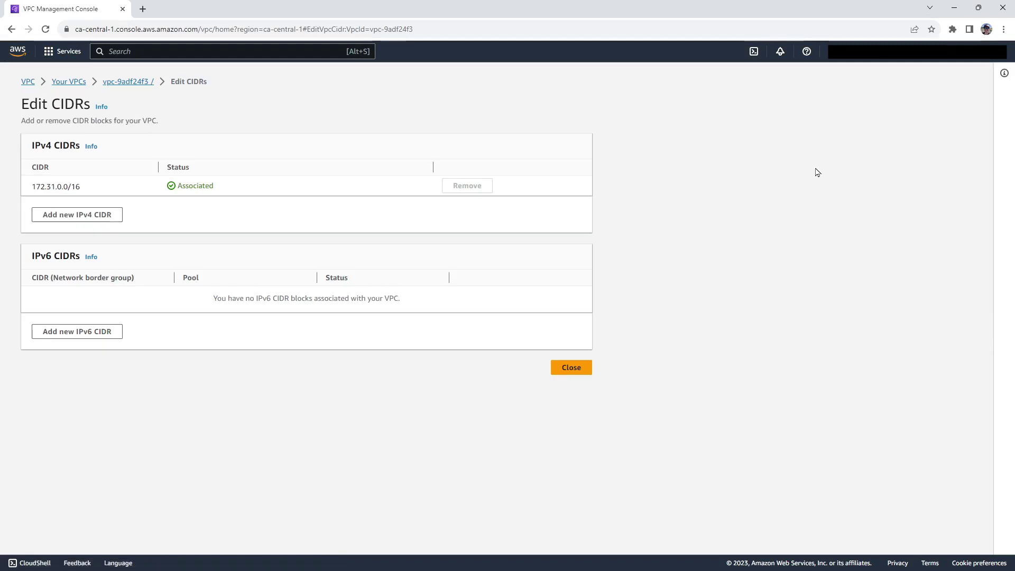
{"action": "left_click", "coordinate": [76, 334]}
{"action": "left_click", "coordinate": [364, 296]}
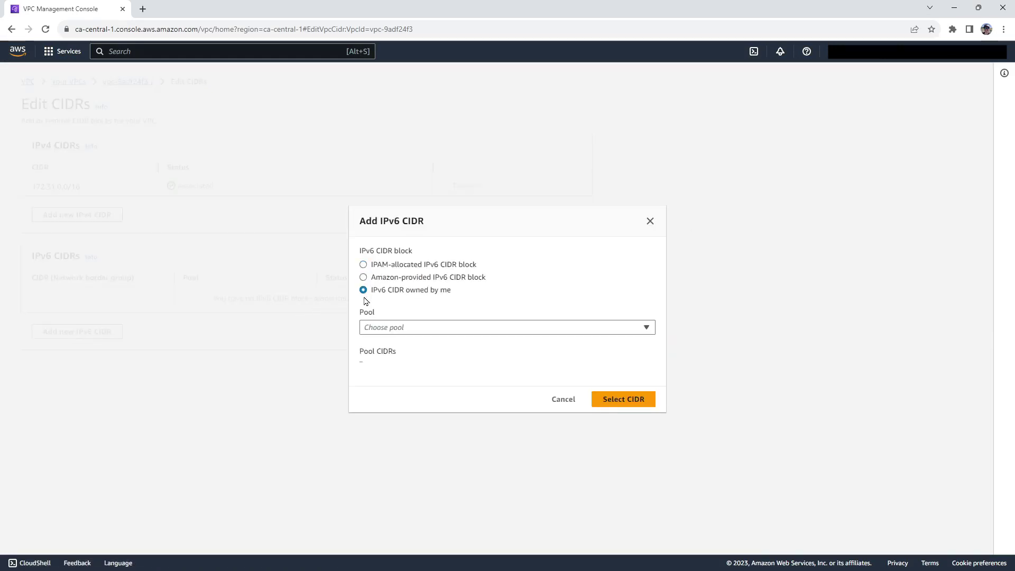
{"action": "left_click", "coordinate": [388, 328]}
{"action": "left_click", "coordinate": [395, 312]}
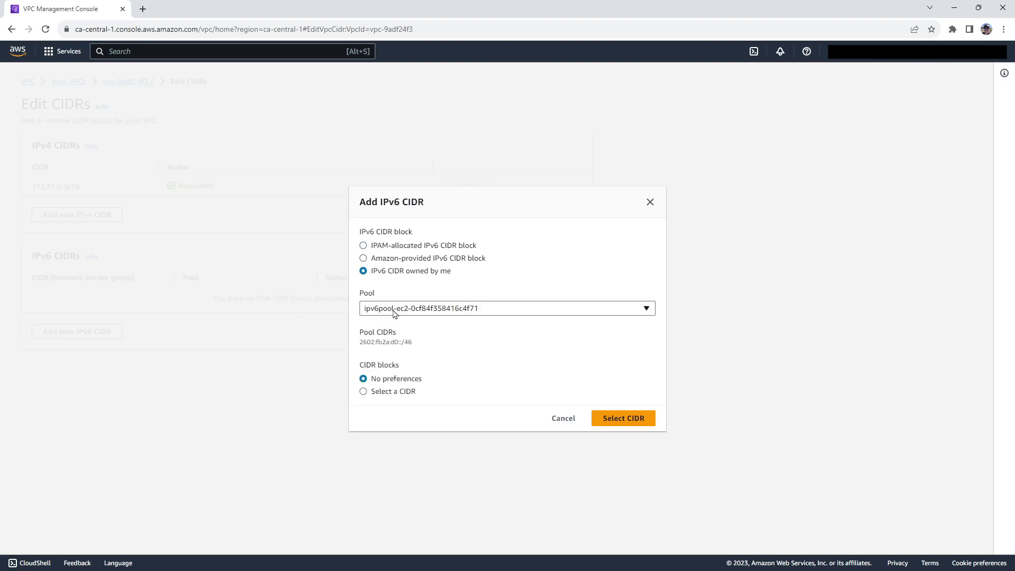
{"action": "left_click", "coordinate": [623, 420]}
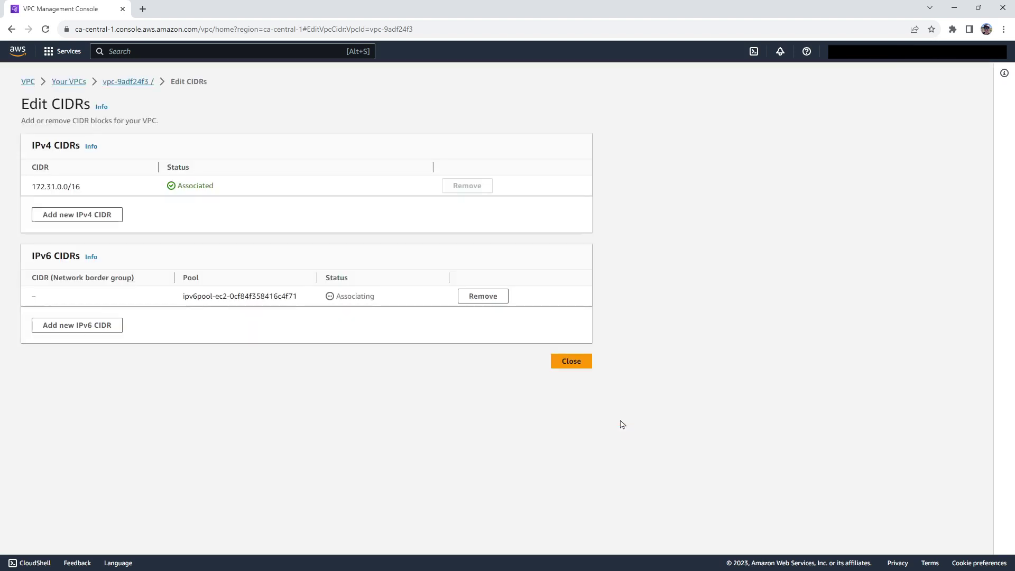
{"action": "left_click", "coordinate": [565, 363]}
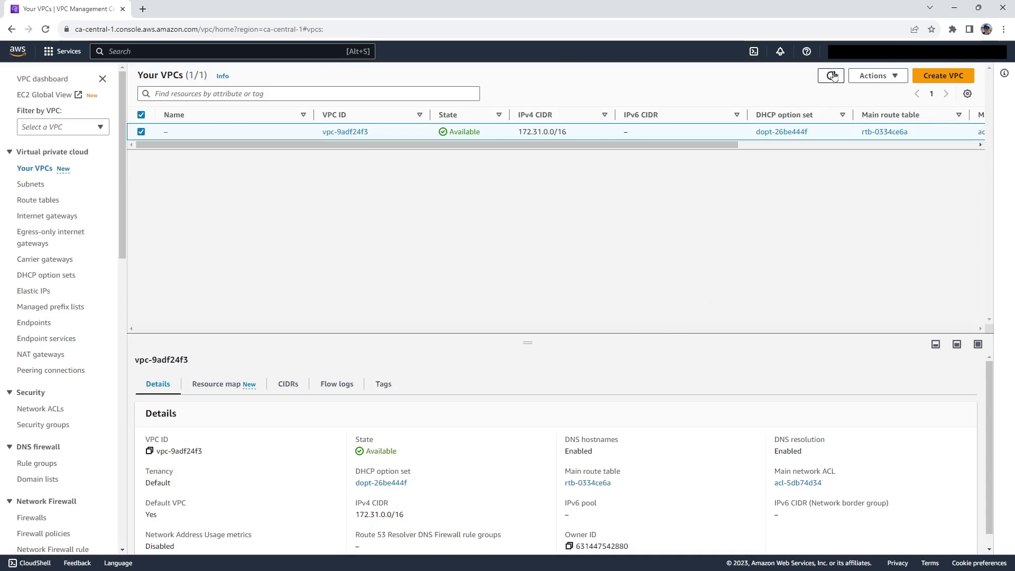
Refresh the VPC list and examine the CIDRs associated with vpc-9adf24f3.
{"action": "left_click", "coordinate": [832, 76]}
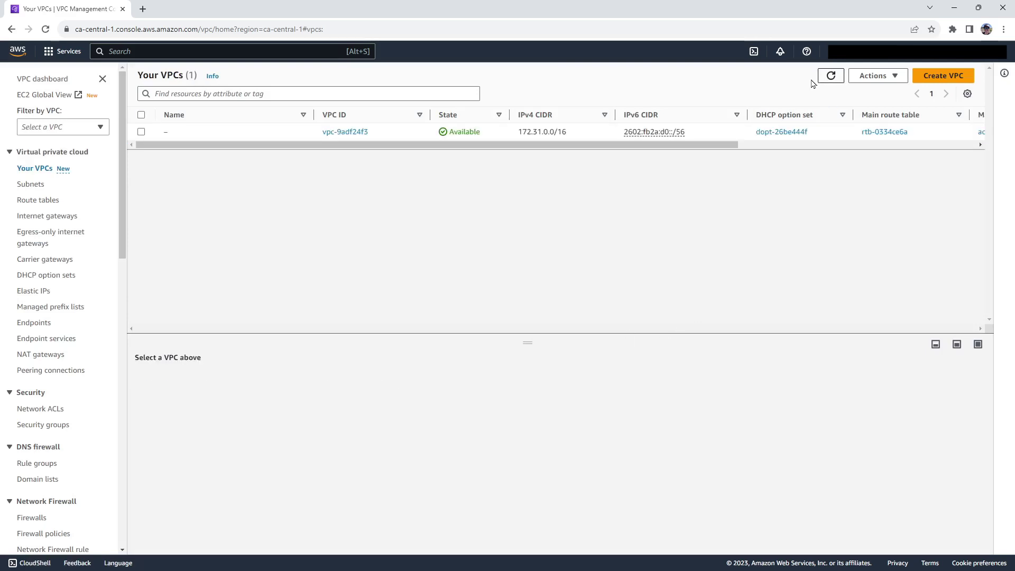
{"action": "left_click", "coordinate": [583, 134]}
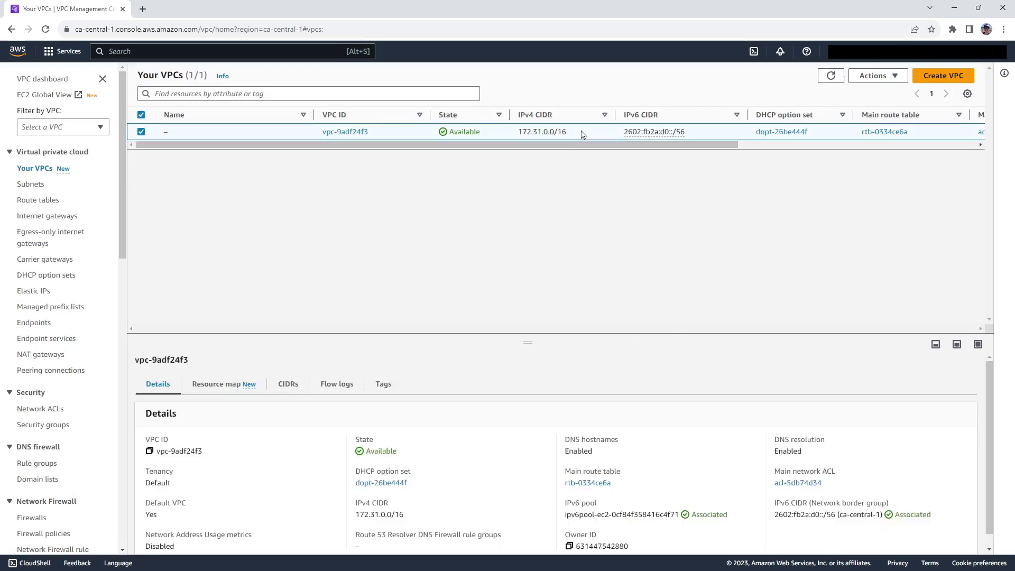
{"action": "left_click", "coordinate": [290, 386]}
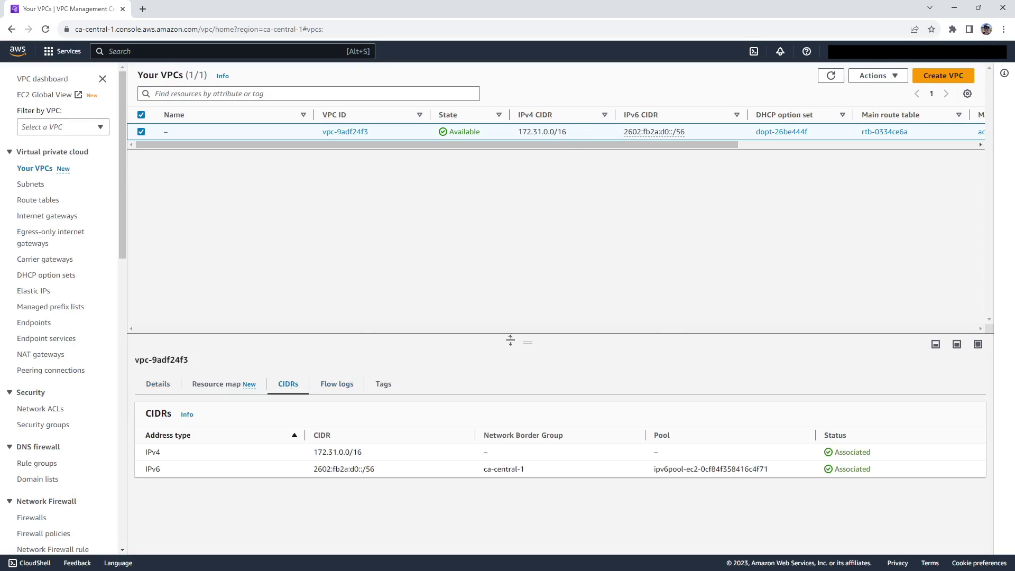